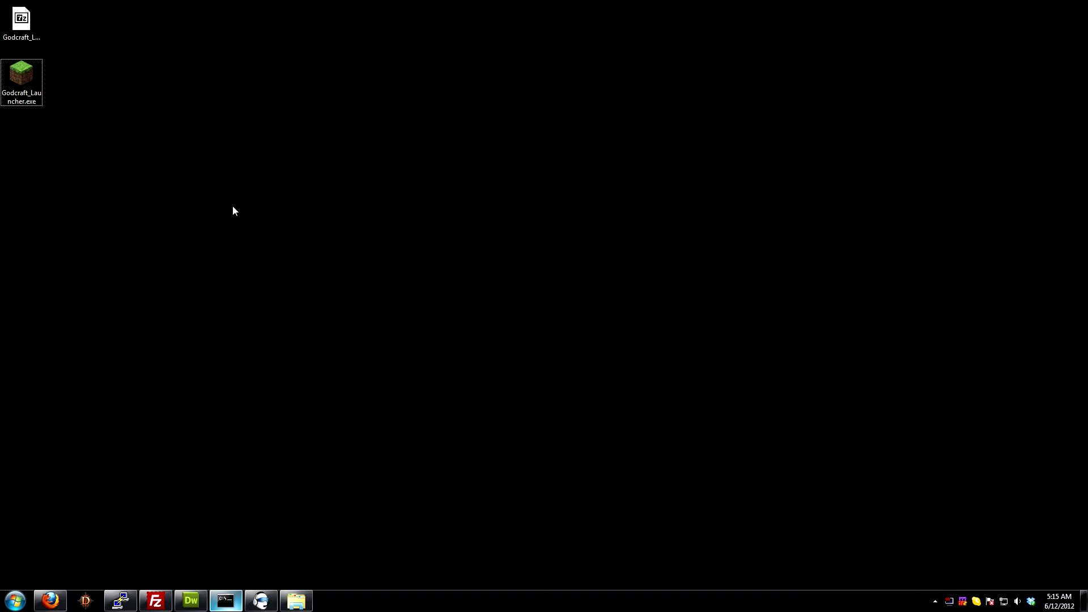
Open the Godcraft launcher from the desktop, reposition its updater window, and close it.
click(26, 34)
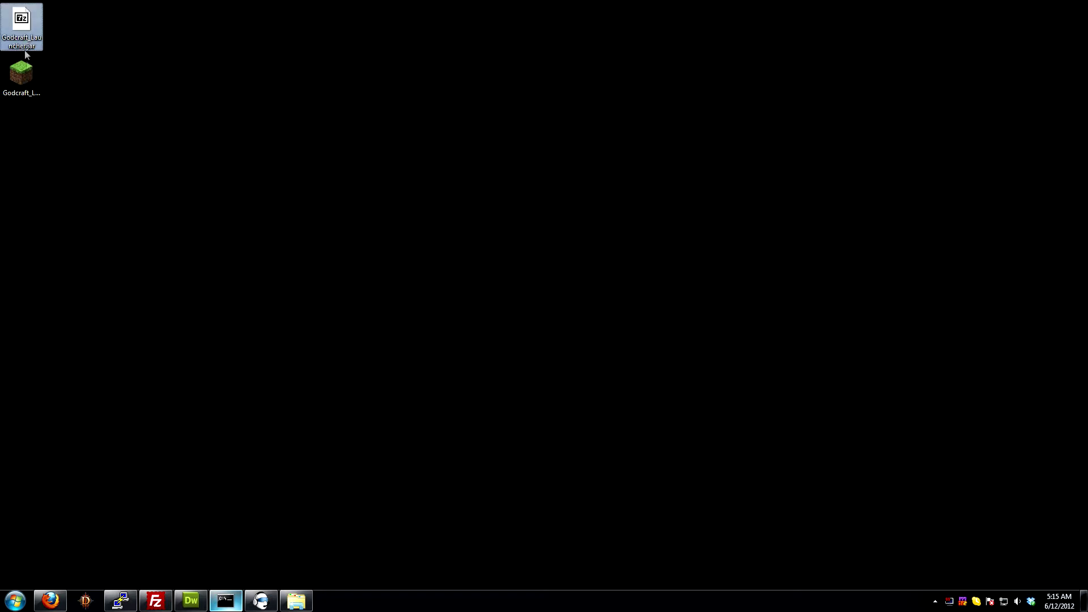
click(27, 76)
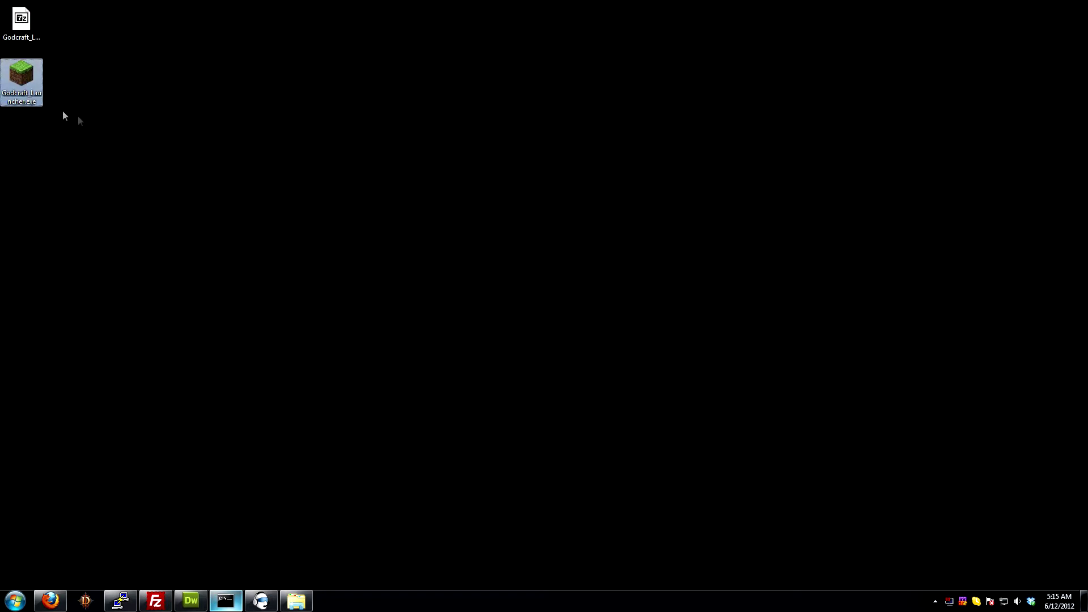
click(29, 23)
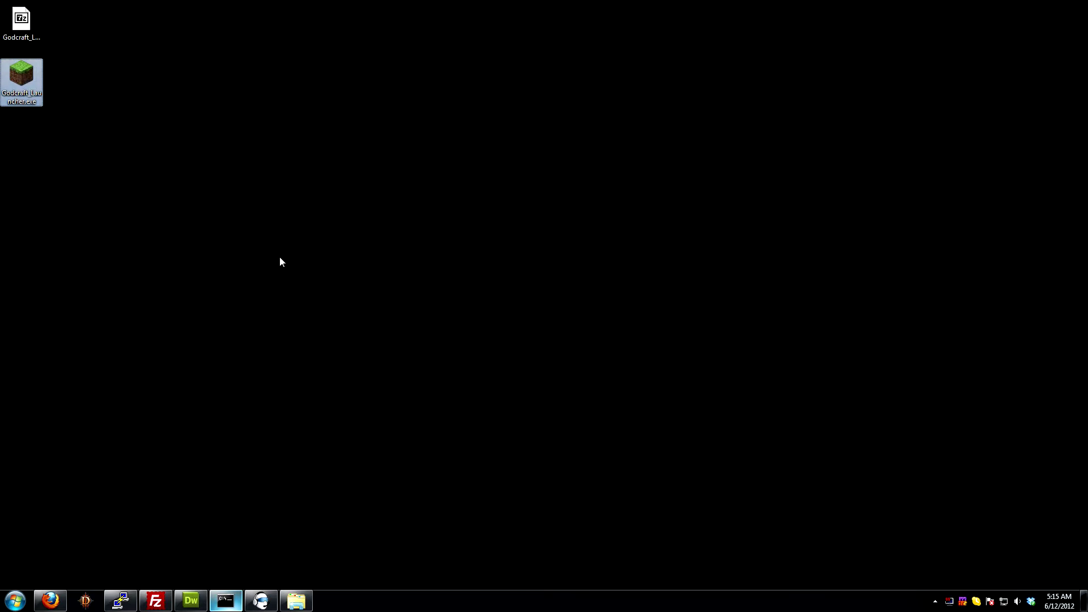
drag(276, 68, 418, 117)
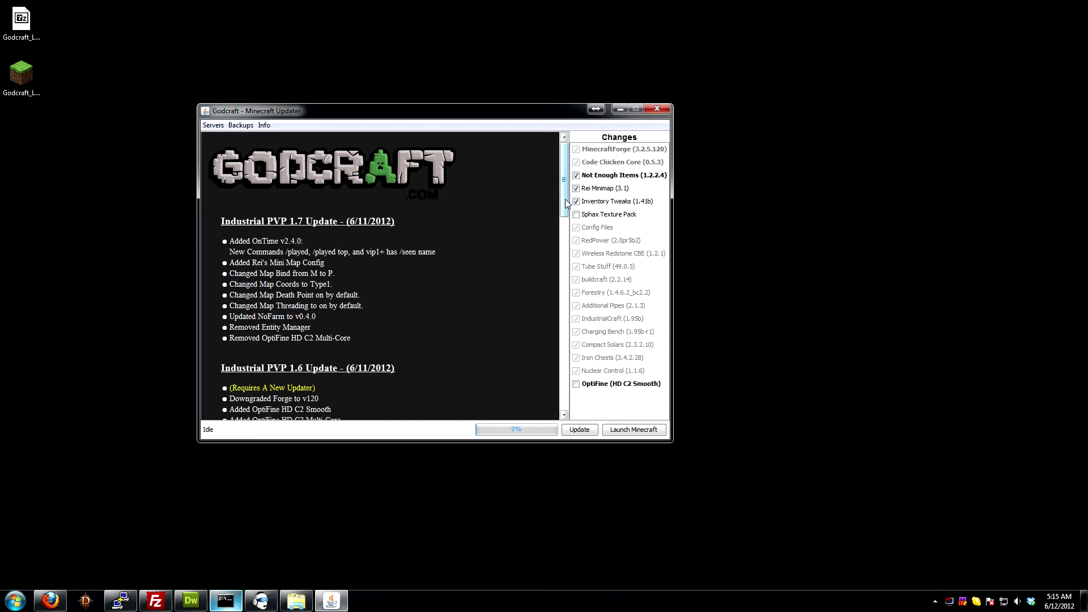
click(657, 109)
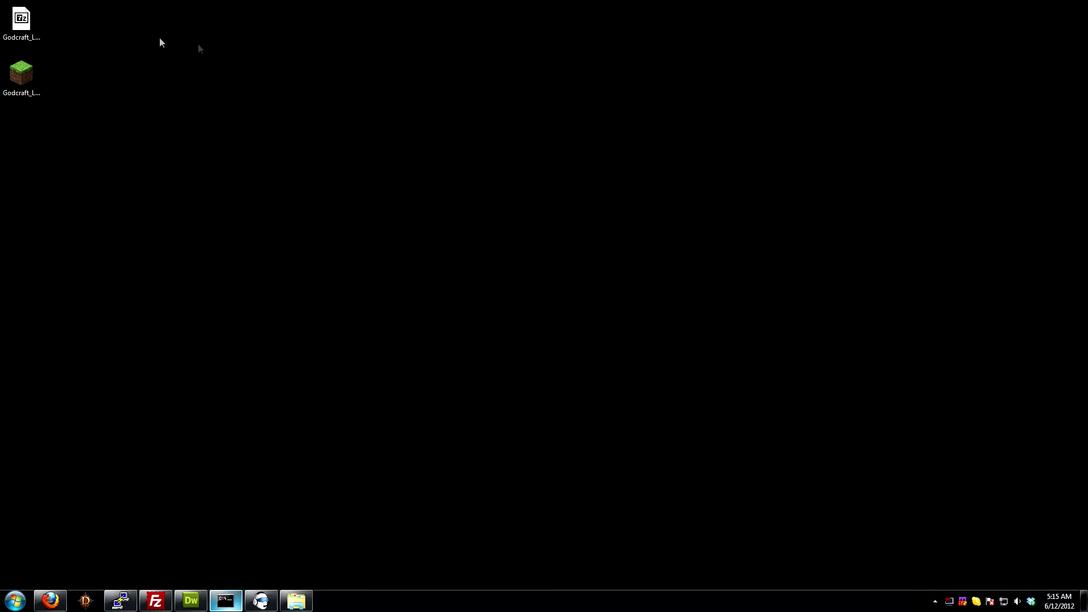
Try to open Godcraft_Launcher.jar with Java(TM) Web Start Launcher and dismiss the resulting dialog.
right_click(23, 15)
mouse_move(78, 48)
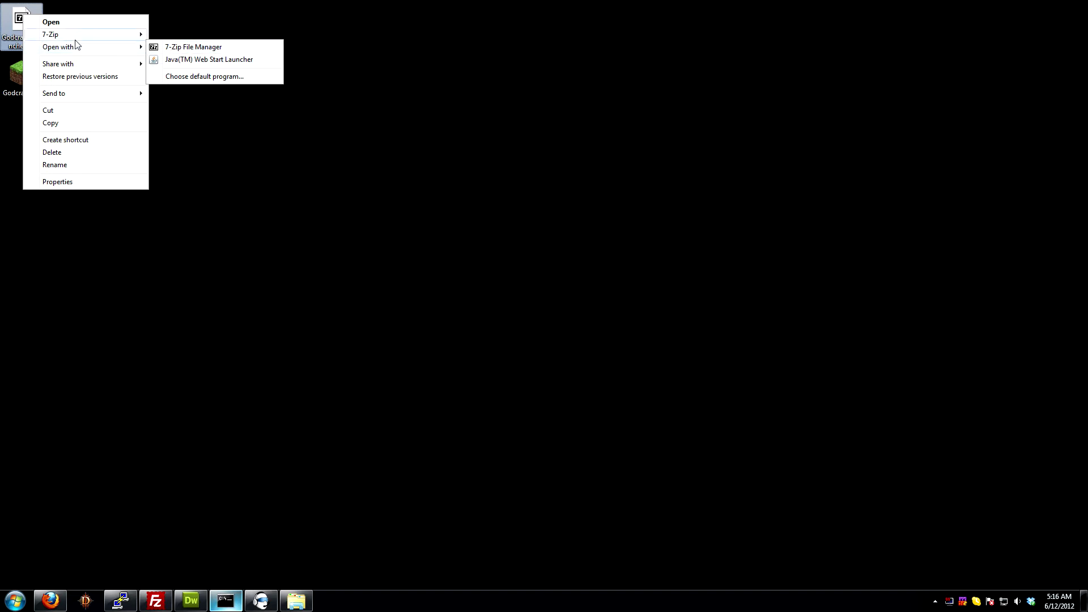
click(205, 59)
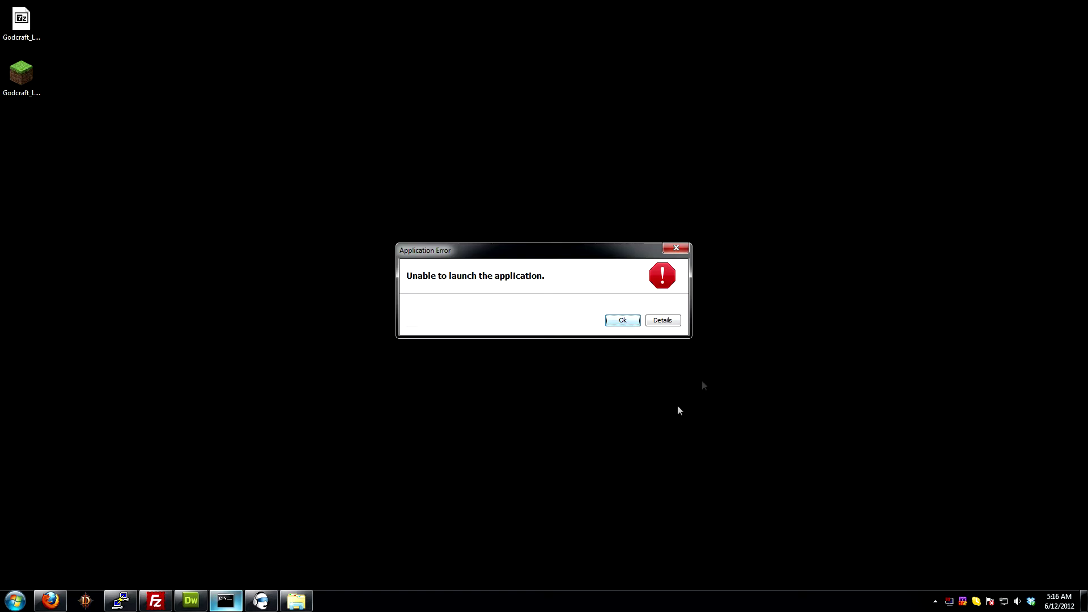
click(624, 321)
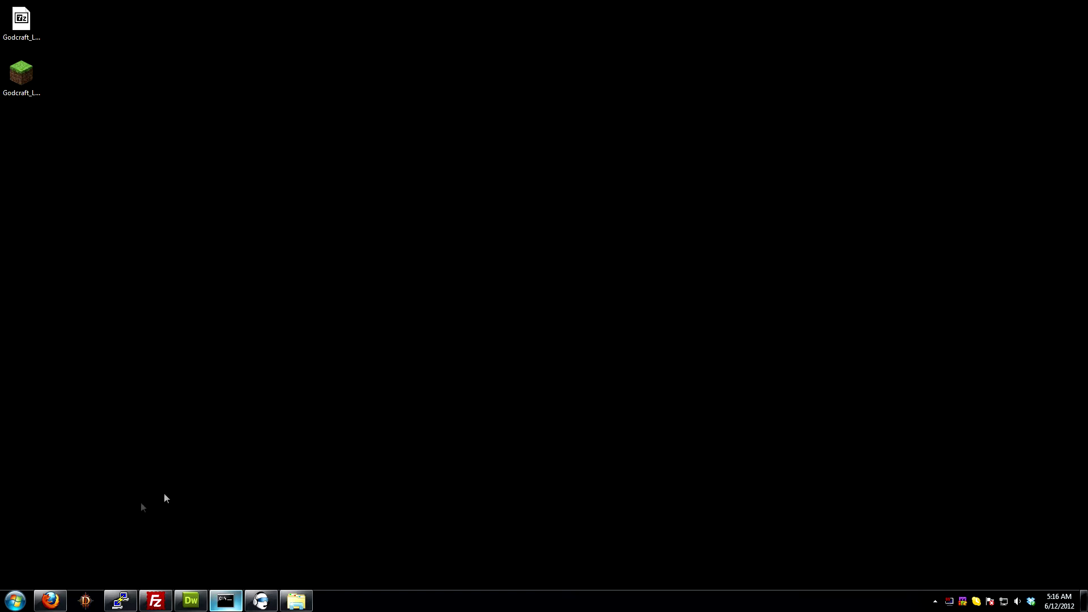
Open a command prompt with cmd and change its working directory to Desktop.
click(16, 600)
text(cmd)
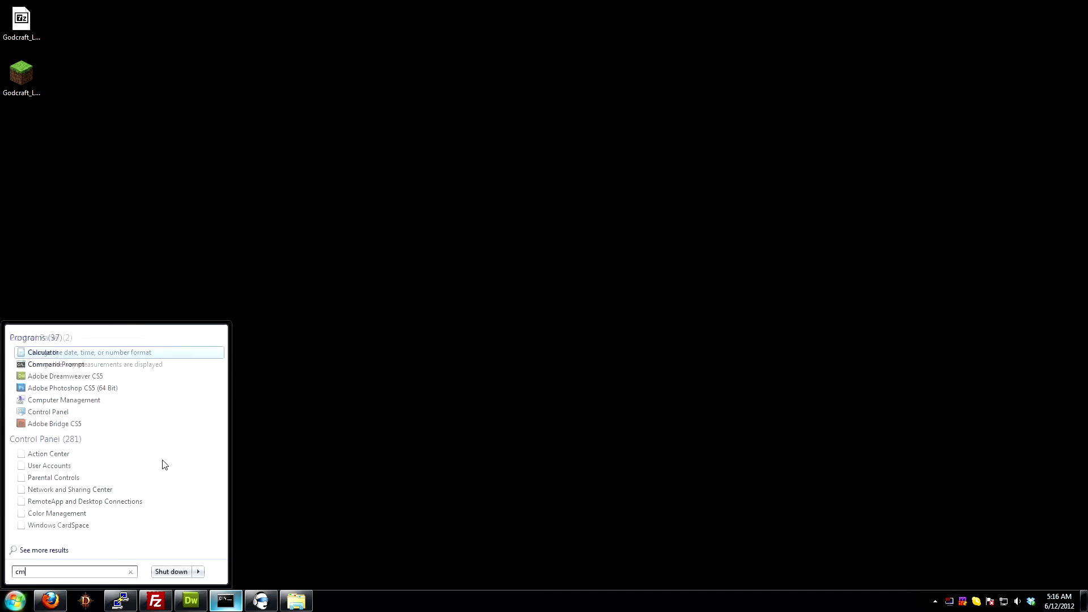
key(Return)
drag(211, 78, 216, 79)
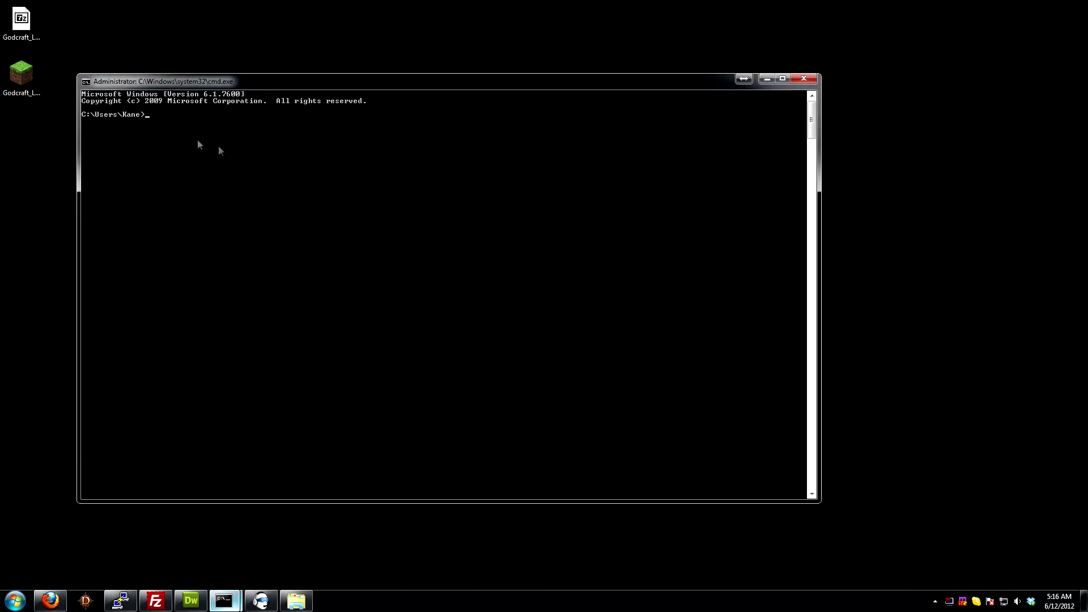
text(cd Desktop)
key(Return)
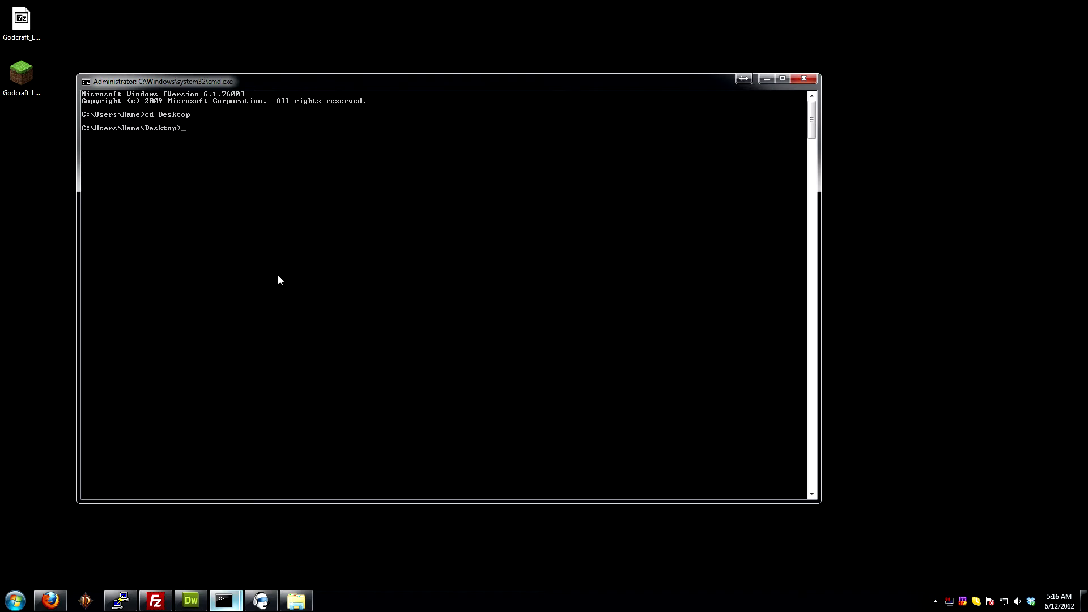
Run Godcraft_Launcher.jar from the command prompt with java -jar, and close the command prompt.
text(java -jar "G)
key(Tab)
key(Tab)
key(Tab)
key(Tab)
key(Return)
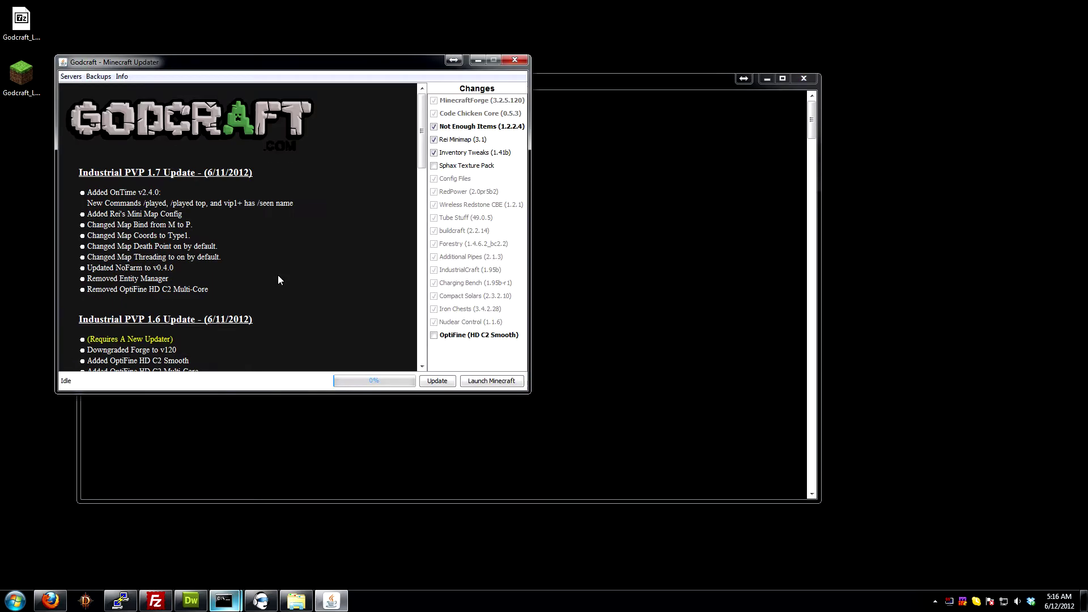
click(811, 80)
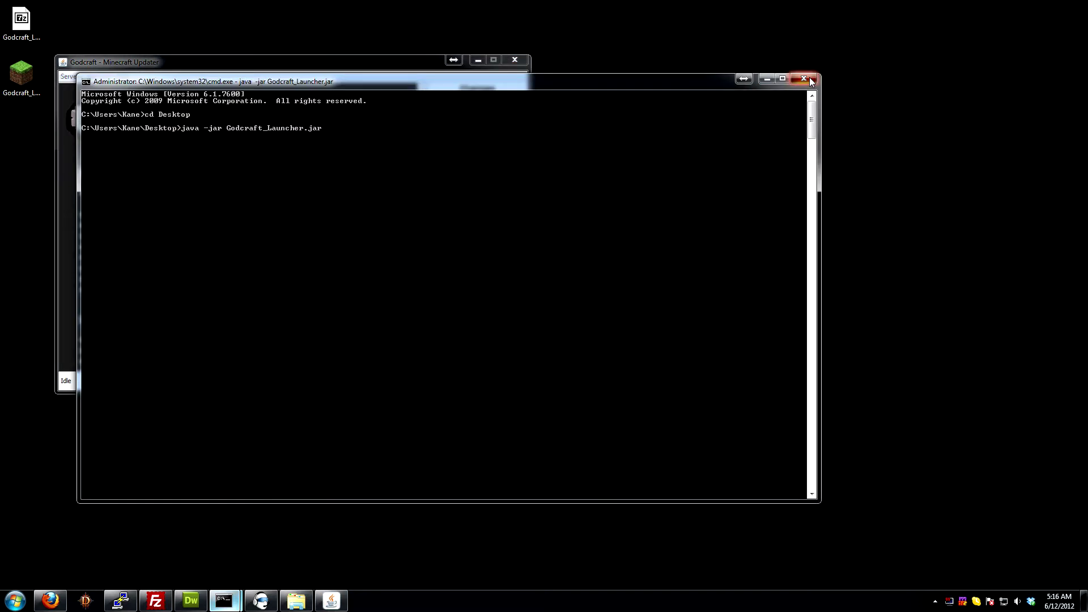
click(810, 80)
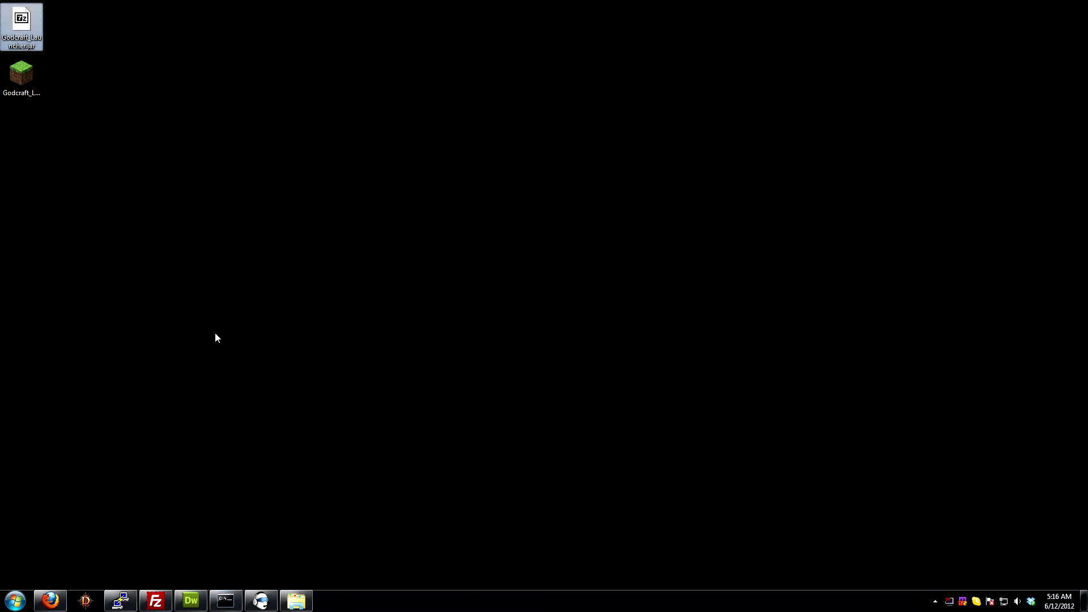
Open Godcraft_Launcher.exe from the desktop and launch Minecraft from the updater.
click(22, 80)
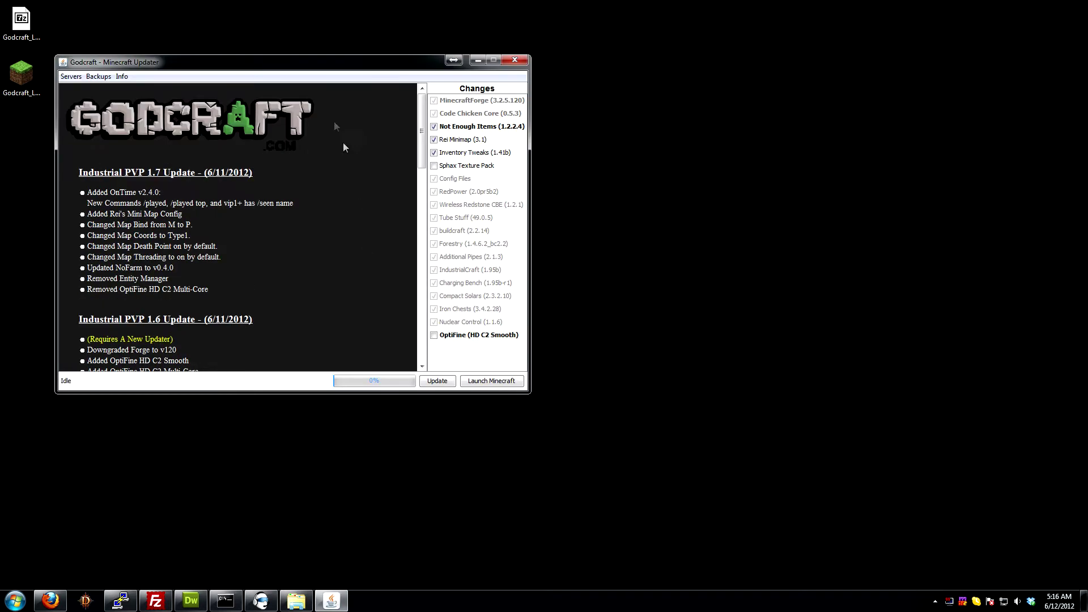
drag(329, 72, 476, 114)
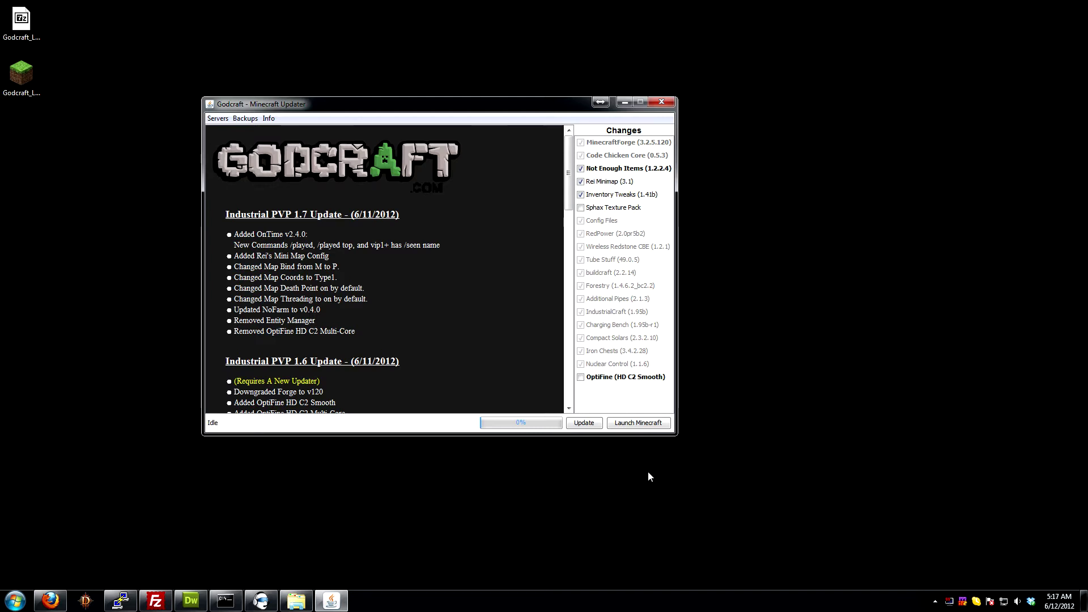
click(638, 428)
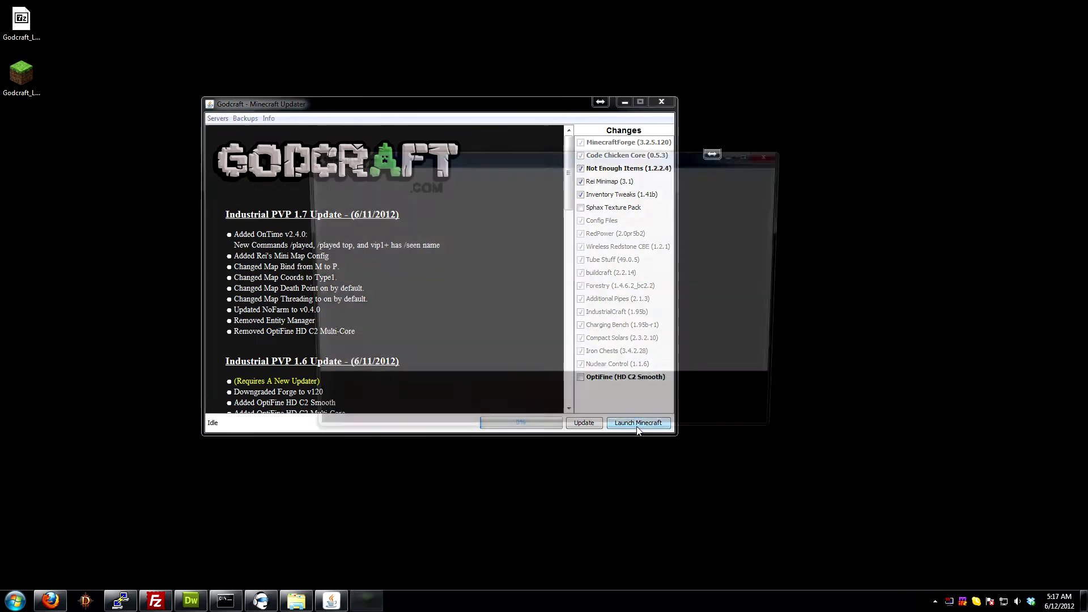
Set the Minecraft launcher to force a game update in its launcher options.
click(756, 399)
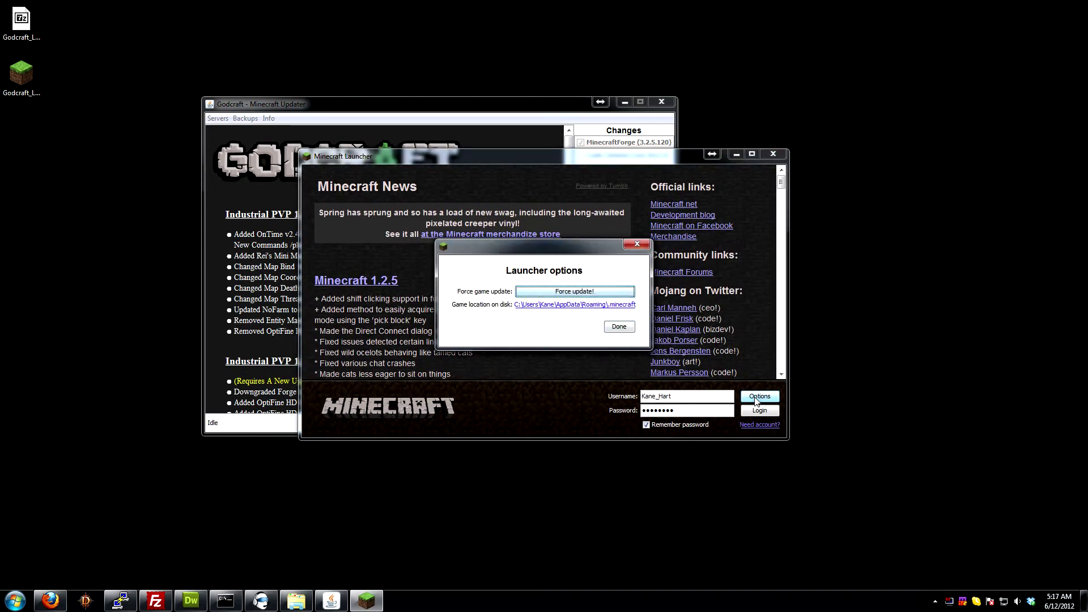
click(566, 292)
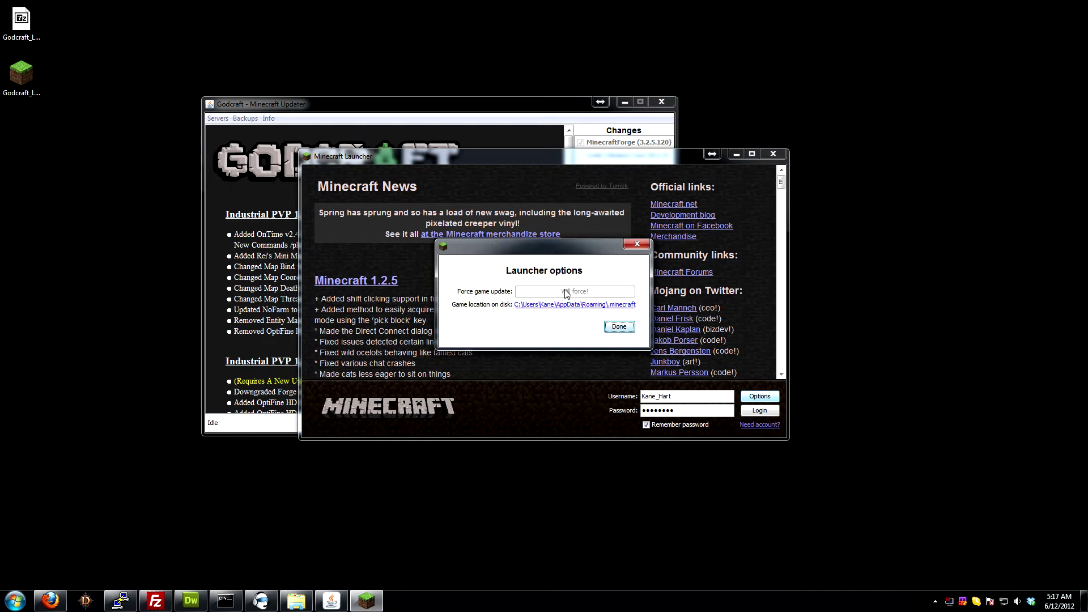
click(619, 327)
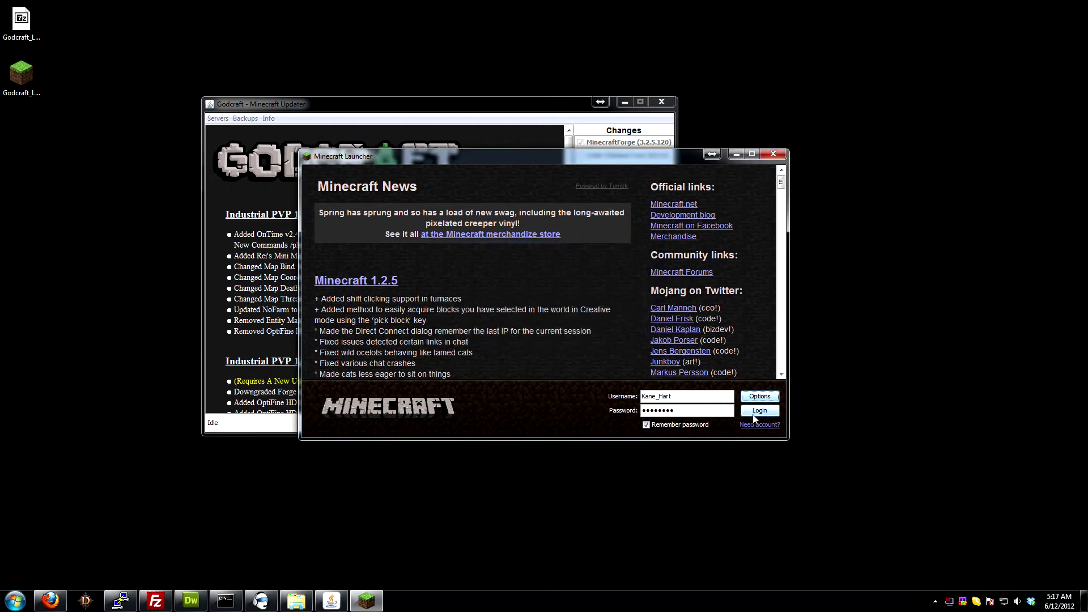
Log in to Minecraft with the saved account to load the game, and quit from its main menu.
click(753, 414)
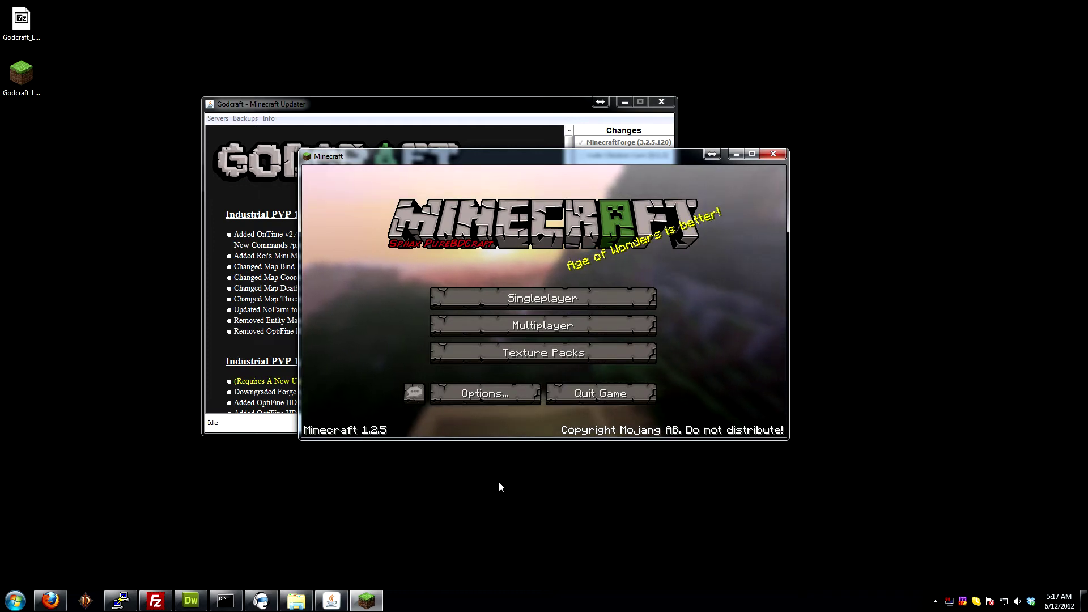
click(615, 392)
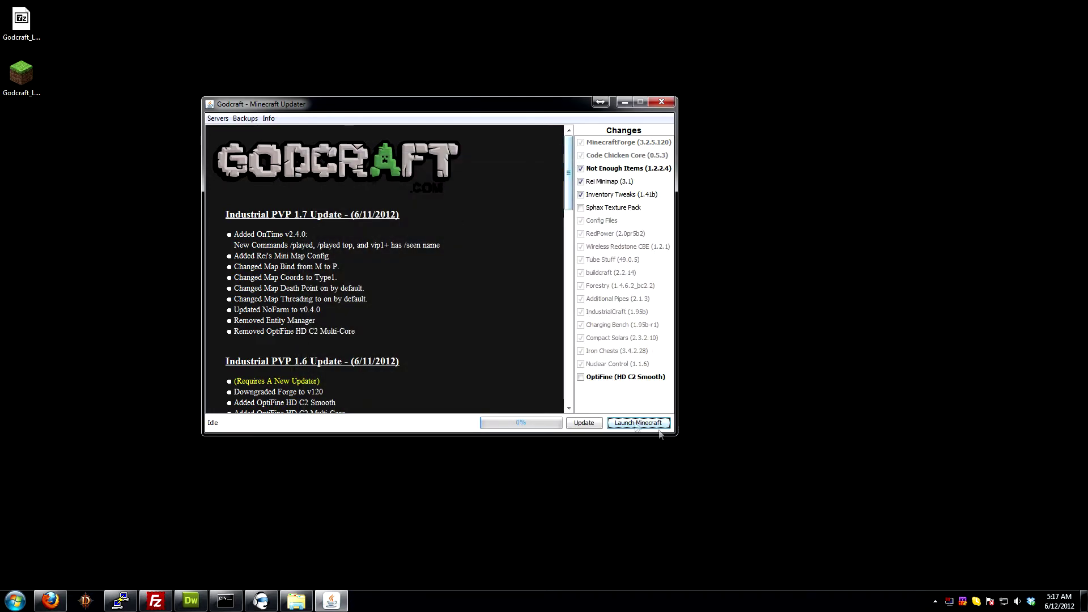
Enable Sphax Texture Pack and OptiFine (HD C2 Smooth), and run the mod update without saving a configuration backup.
click(592, 425)
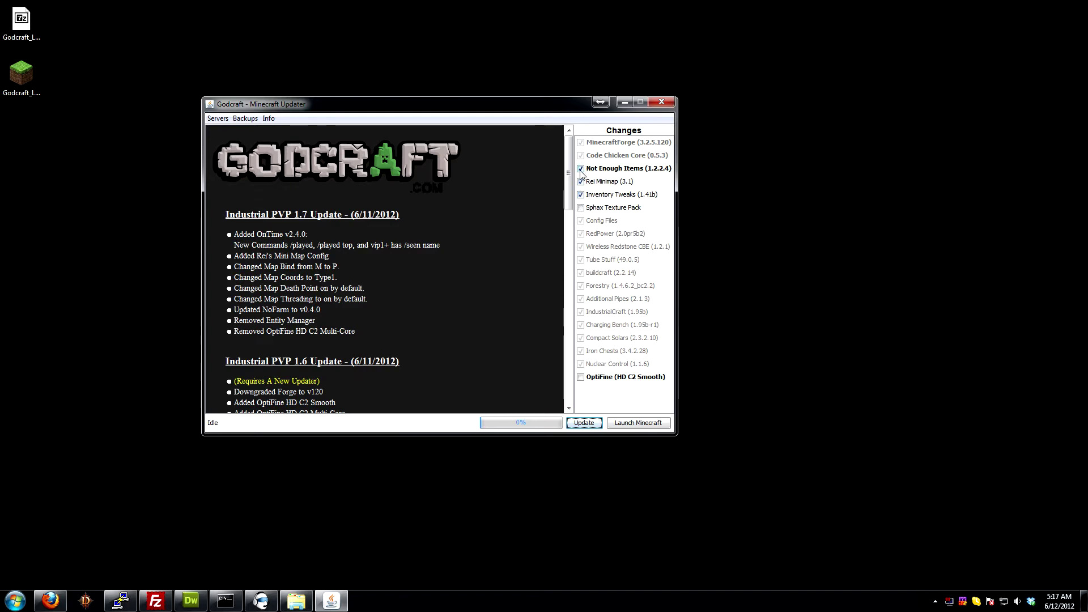
click(581, 207)
click(581, 379)
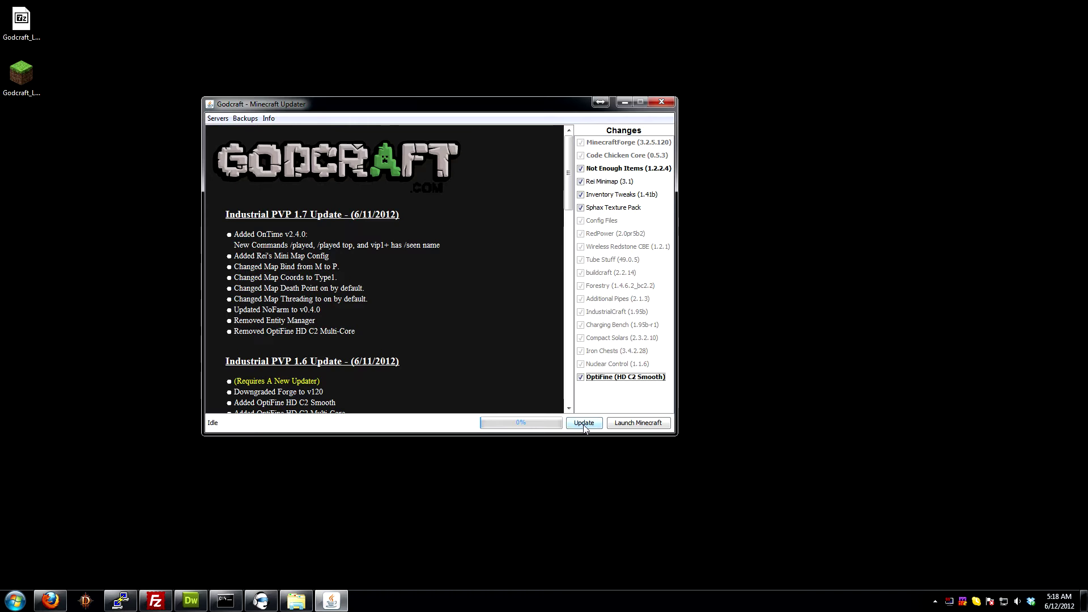
click(585, 425)
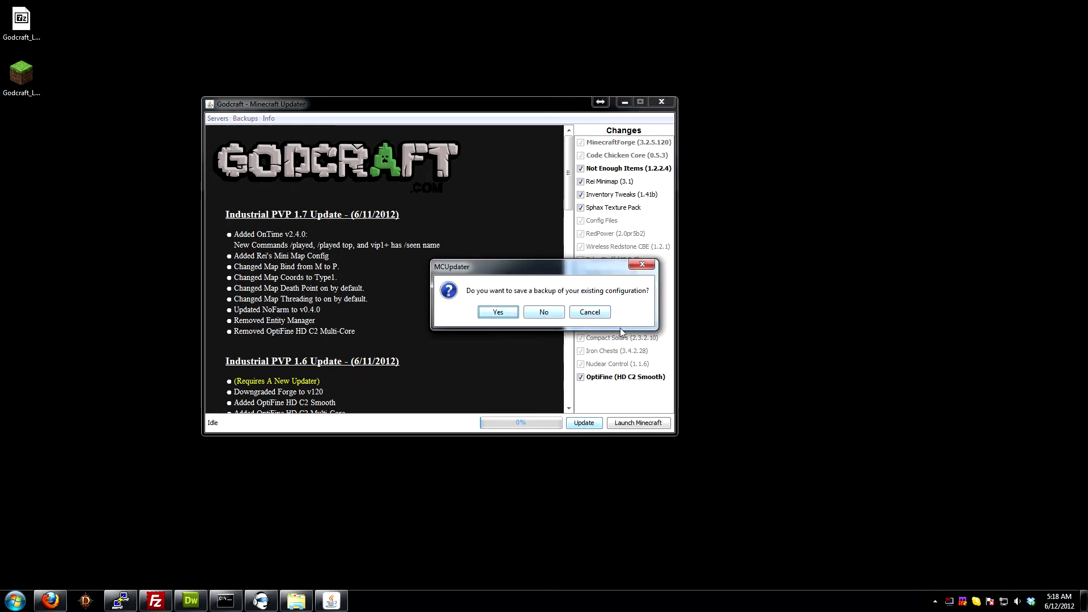
click(543, 313)
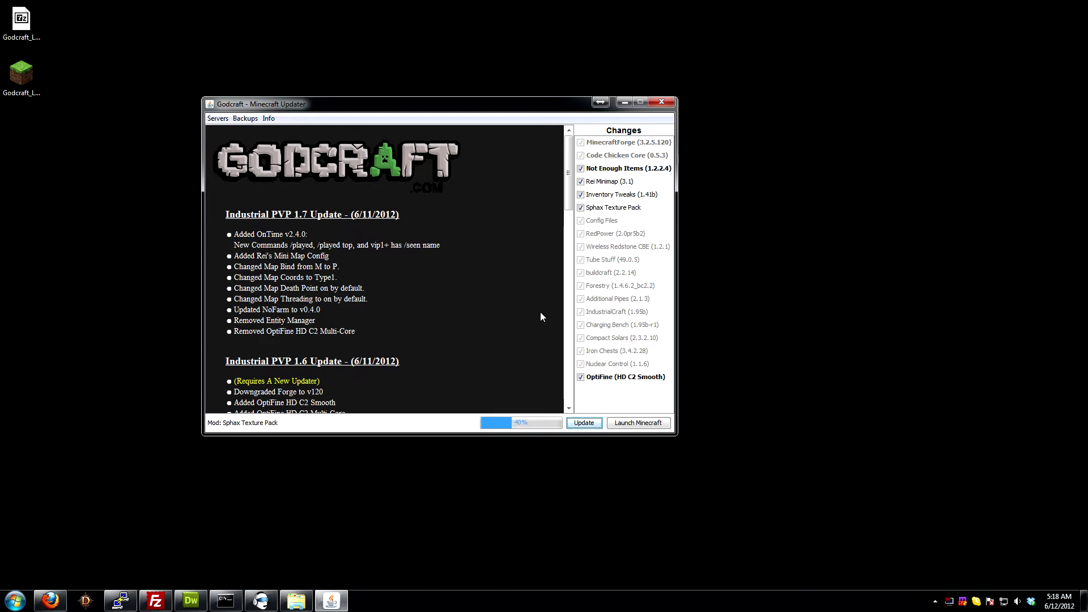
Launch Minecraft from the updater and open the .minecraft game location through the launcher options.
click(628, 424)
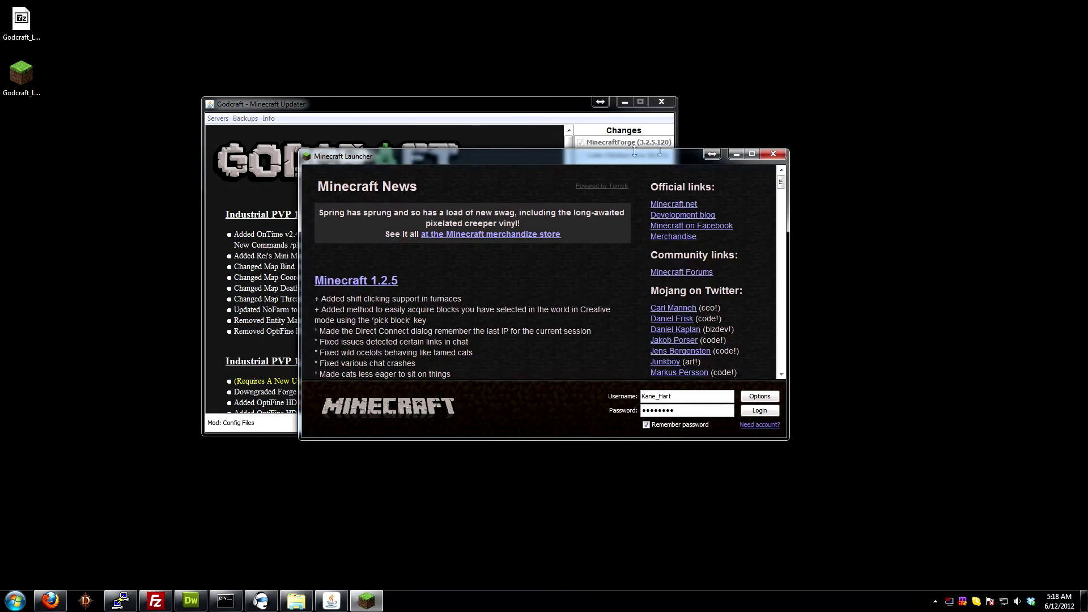
drag(486, 151, 493, 59)
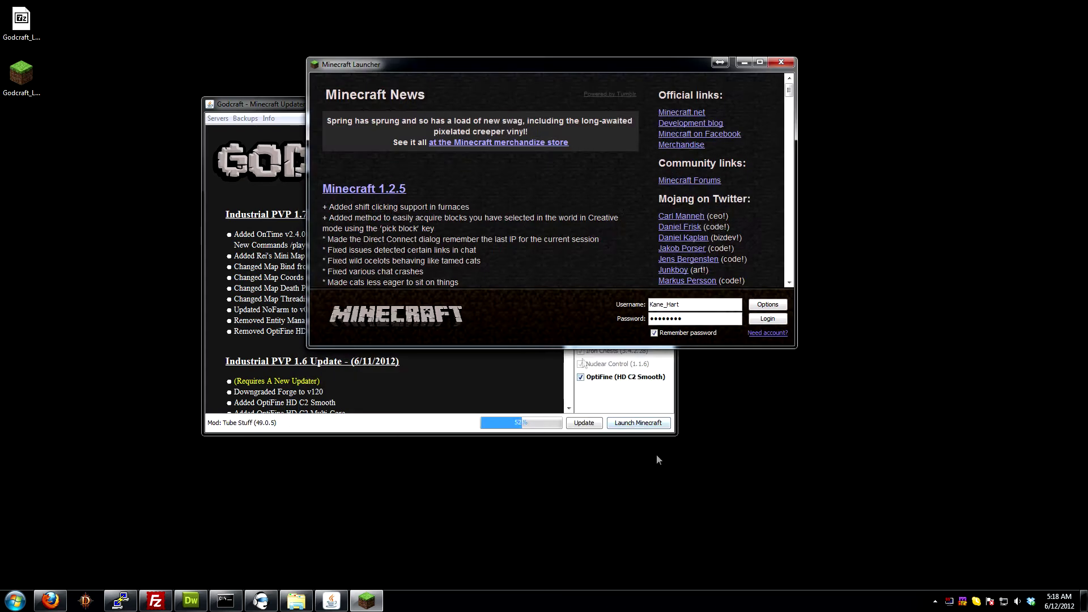
click(769, 306)
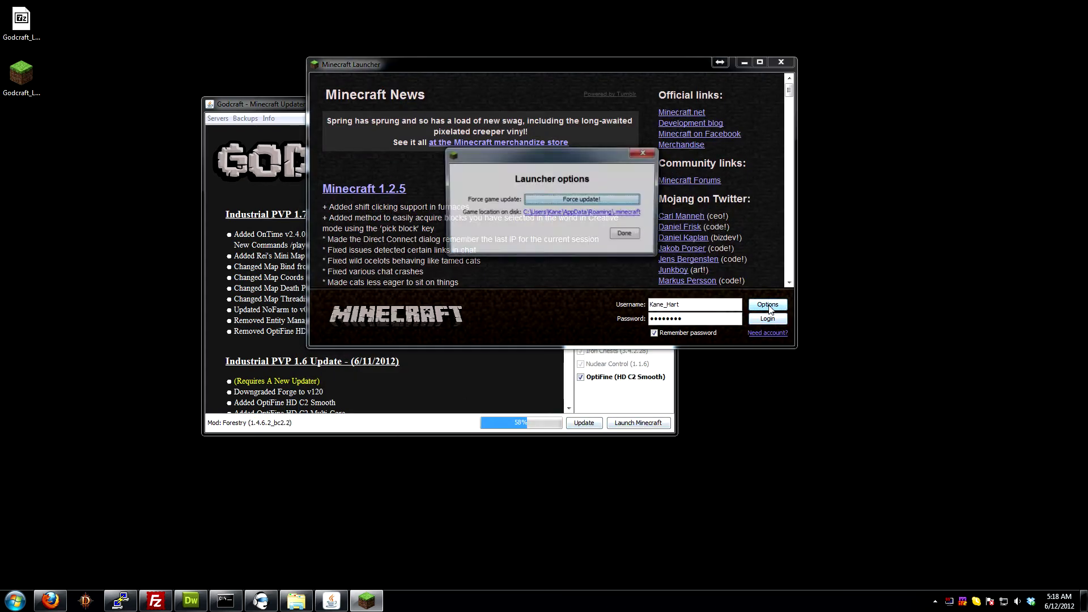
click(575, 214)
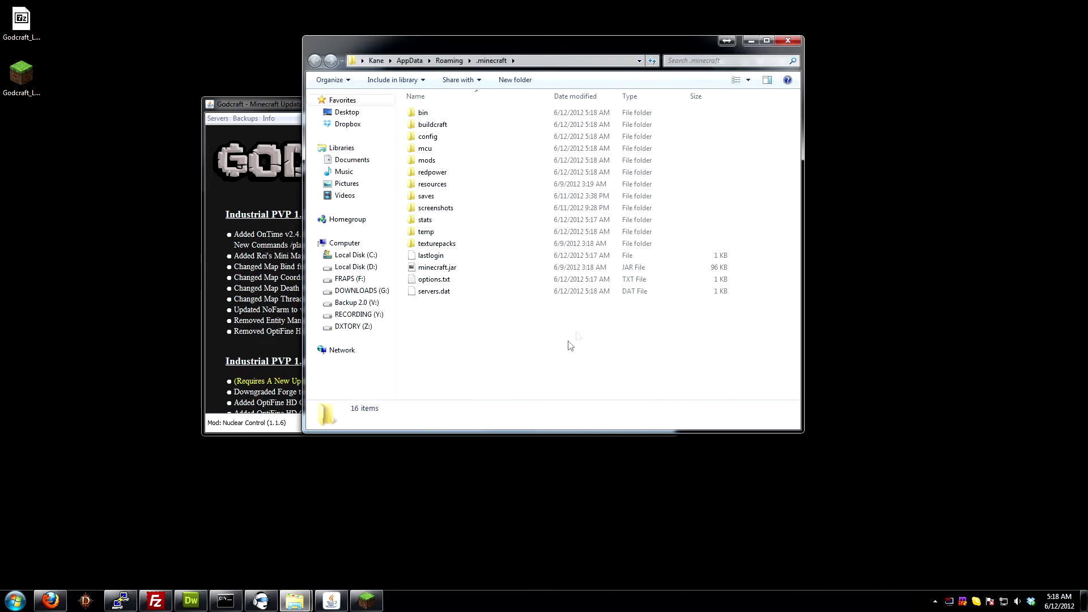
Select all items in the .minecraft folder and bring up the file actions available for them.
drag(569, 342, 370, 53)
right_click(422, 135)
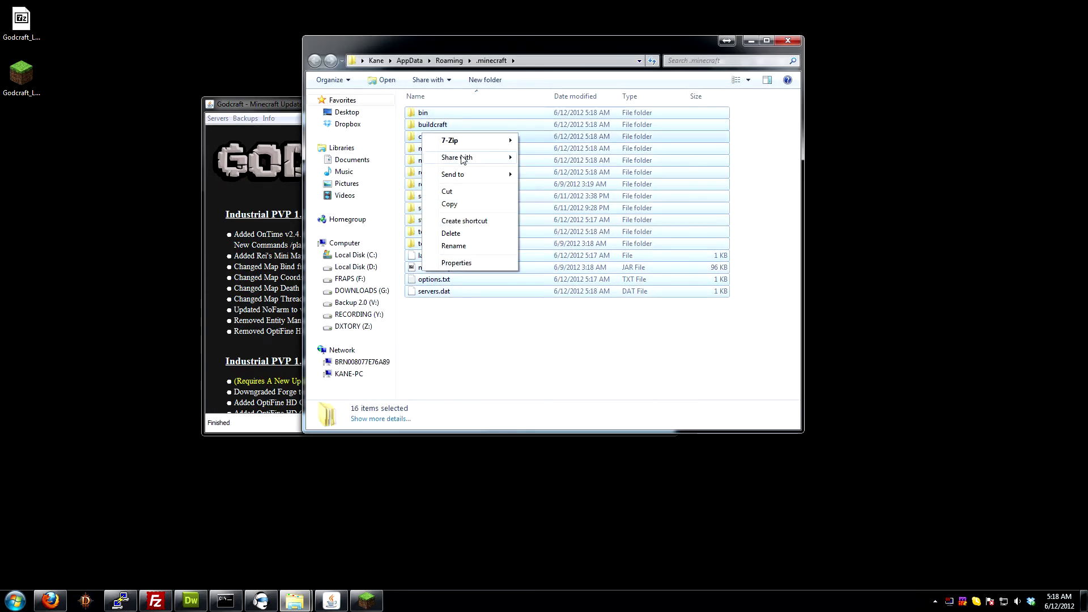
mouse_move(461, 146)
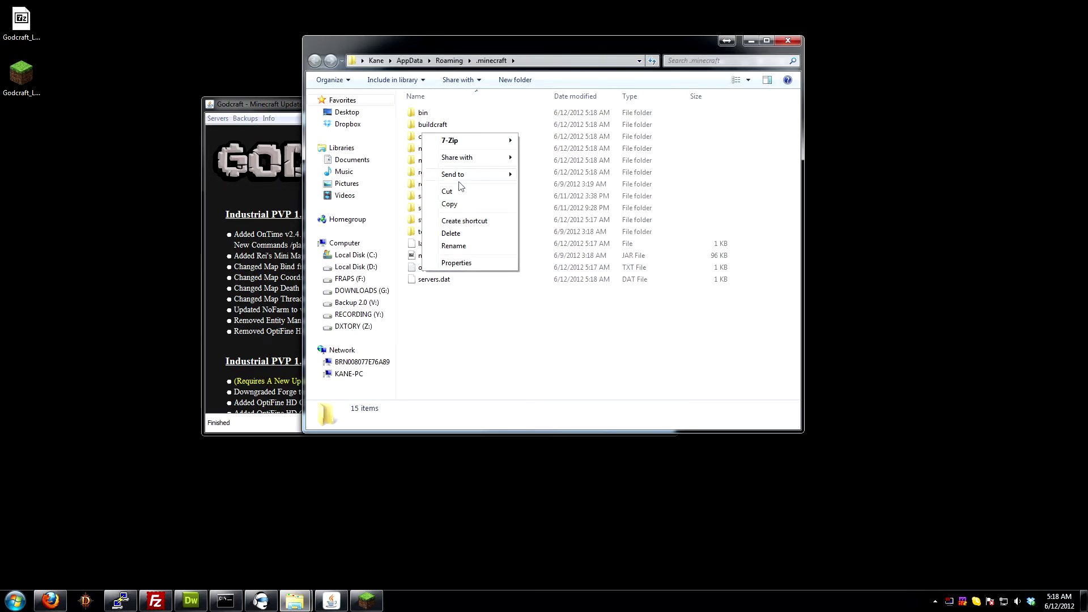
drag(501, 369, 398, 106)
right_click(425, 177)
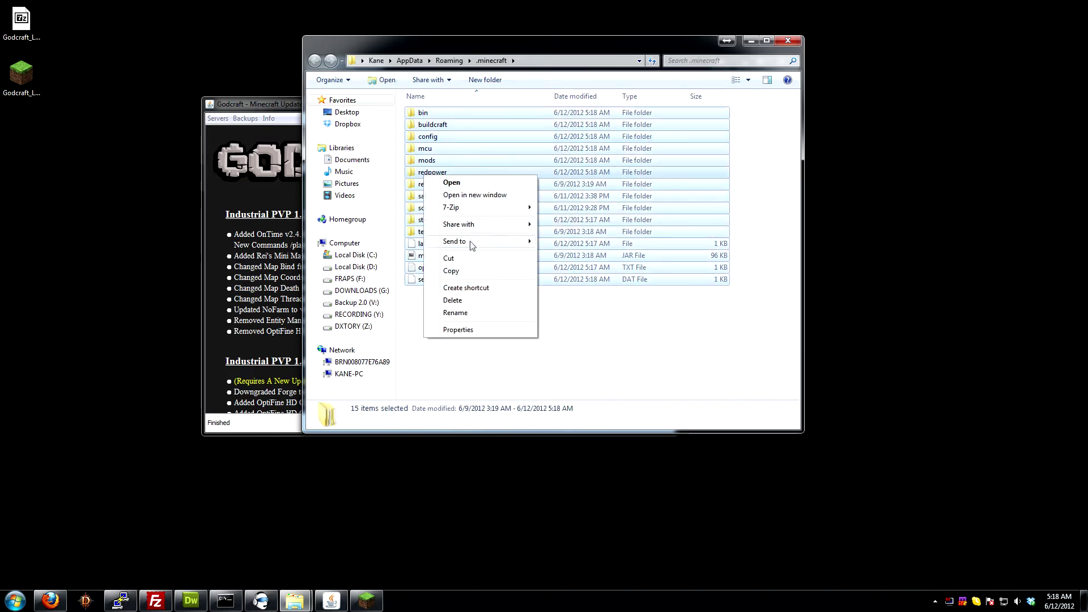
mouse_move(475, 244)
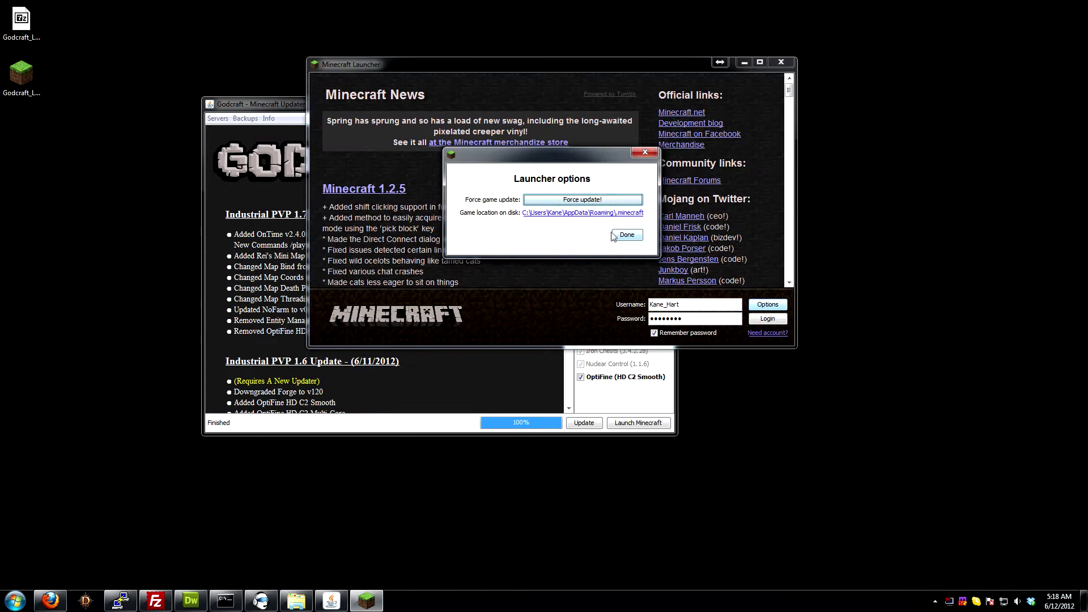
Close the launcher options and the Minecraft Launcher window.
click(628, 235)
click(782, 62)
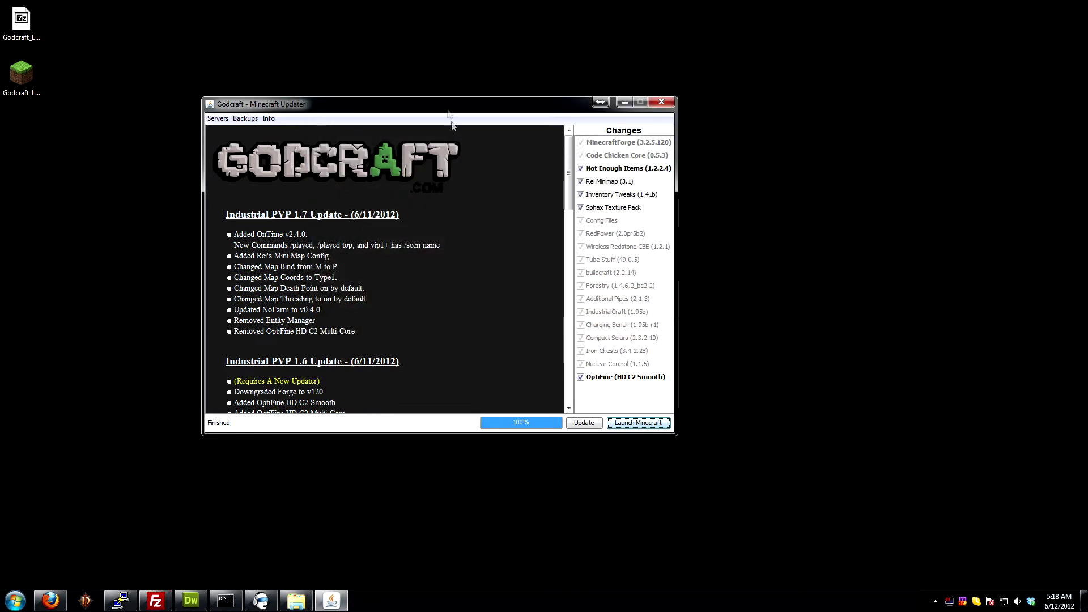
Run the mod update again with the same mod selection, without saving a backup of the existing configuration.
drag(447, 109, 461, 113)
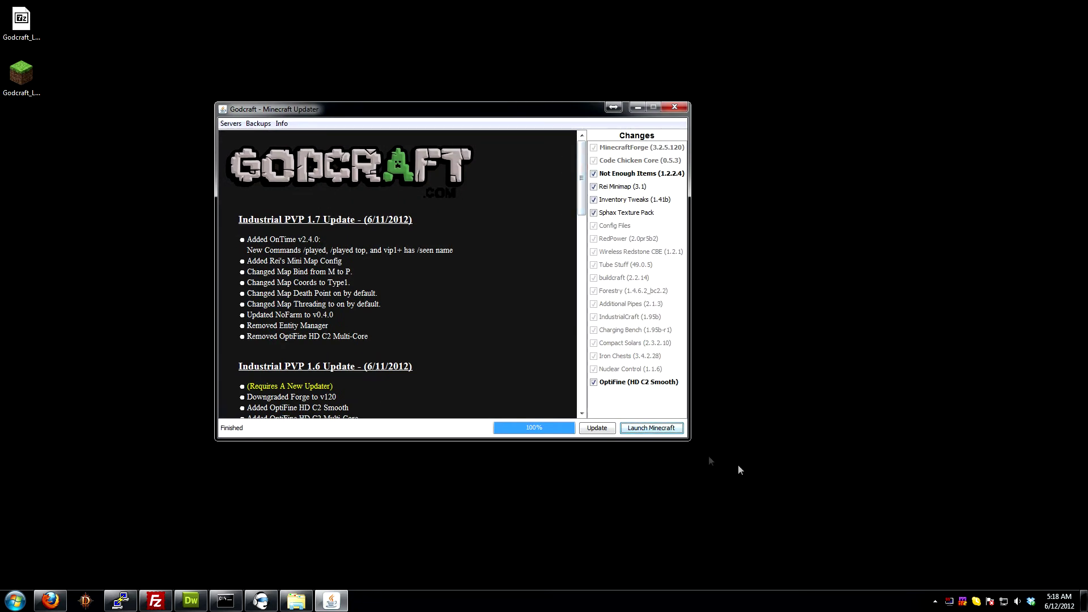
click(609, 432)
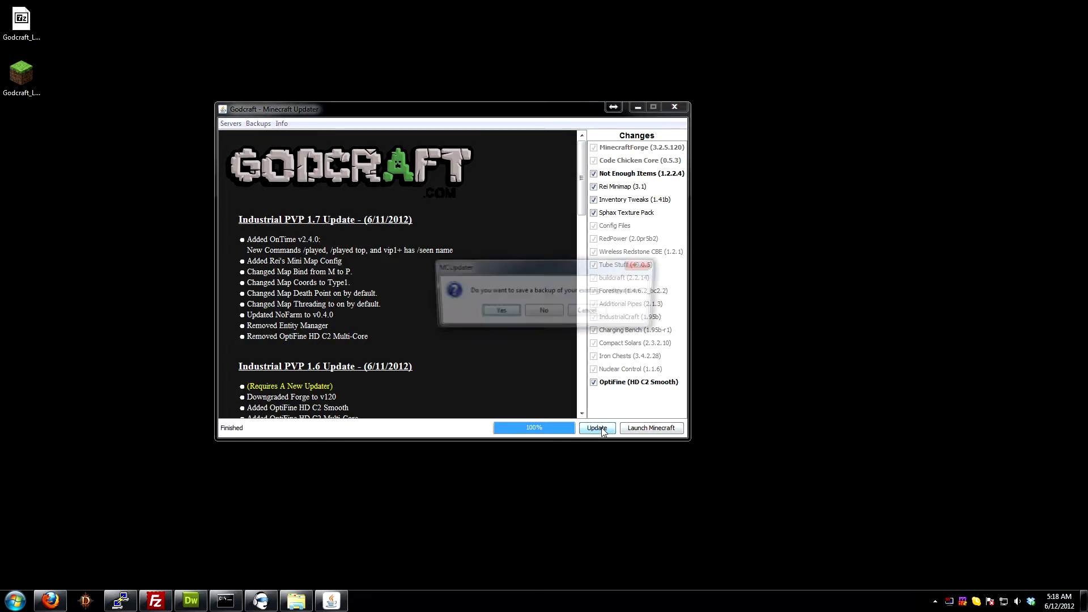
click(544, 312)
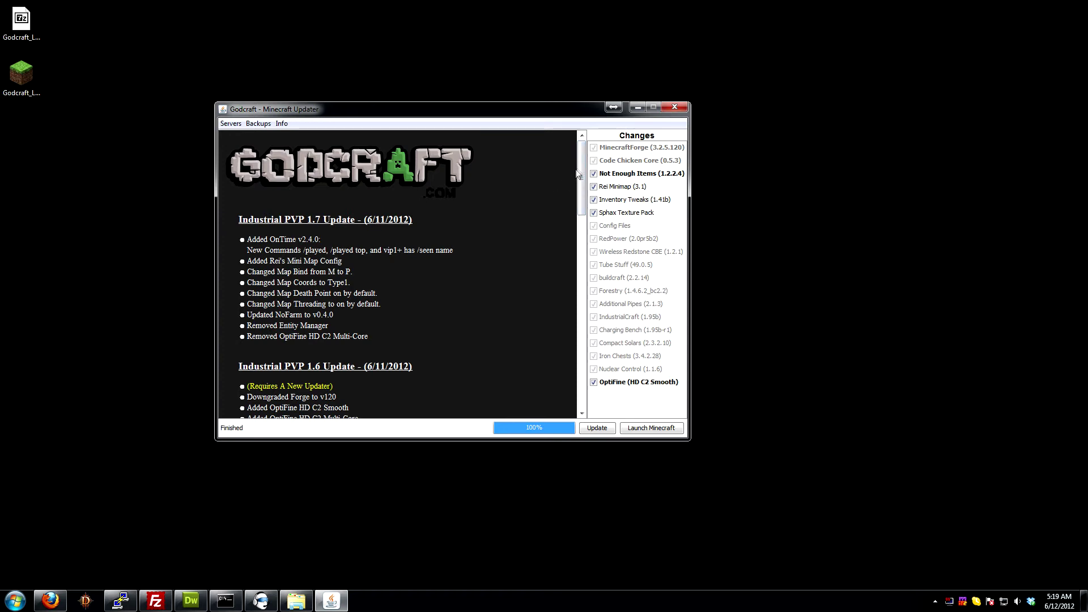
Read through the Industrial PVP update notes from version 1.7 down to version 1.1.
drag(582, 177, 581, 199)
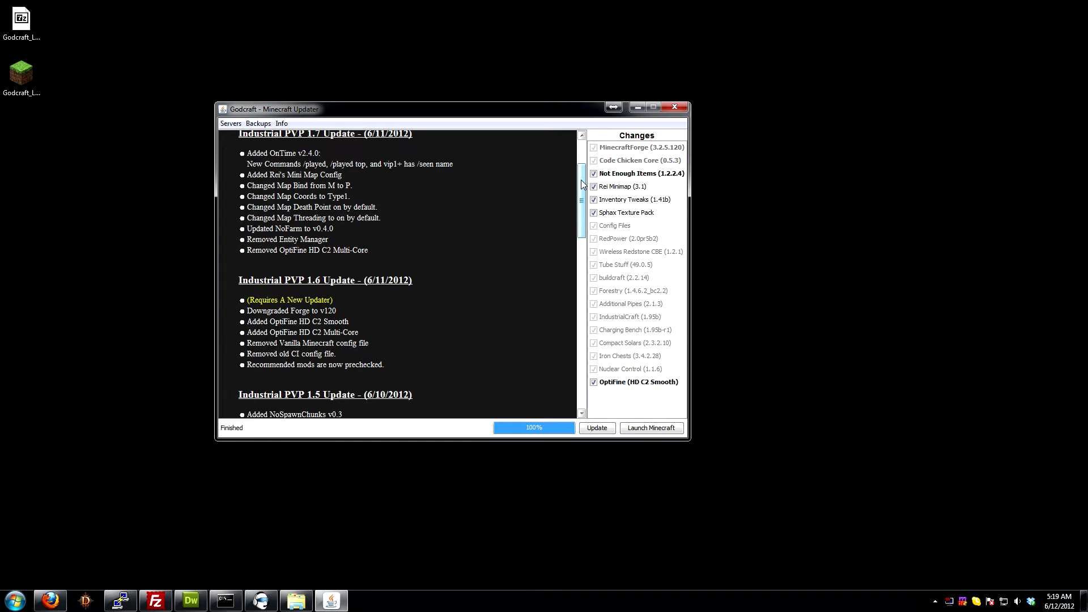
drag(582, 184, 579, 340)
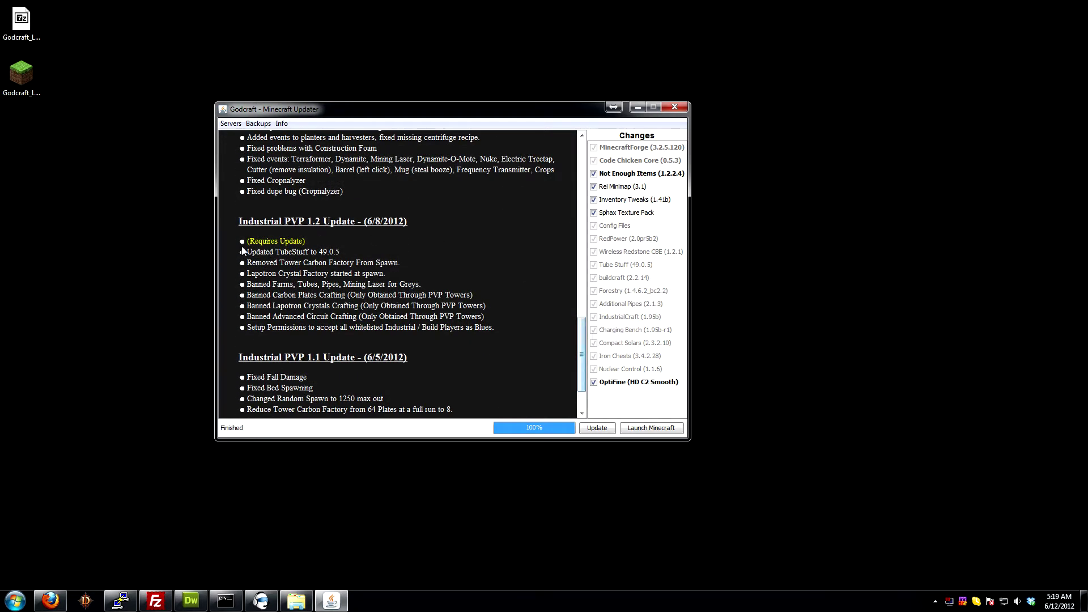
drag(582, 340, 584, 151)
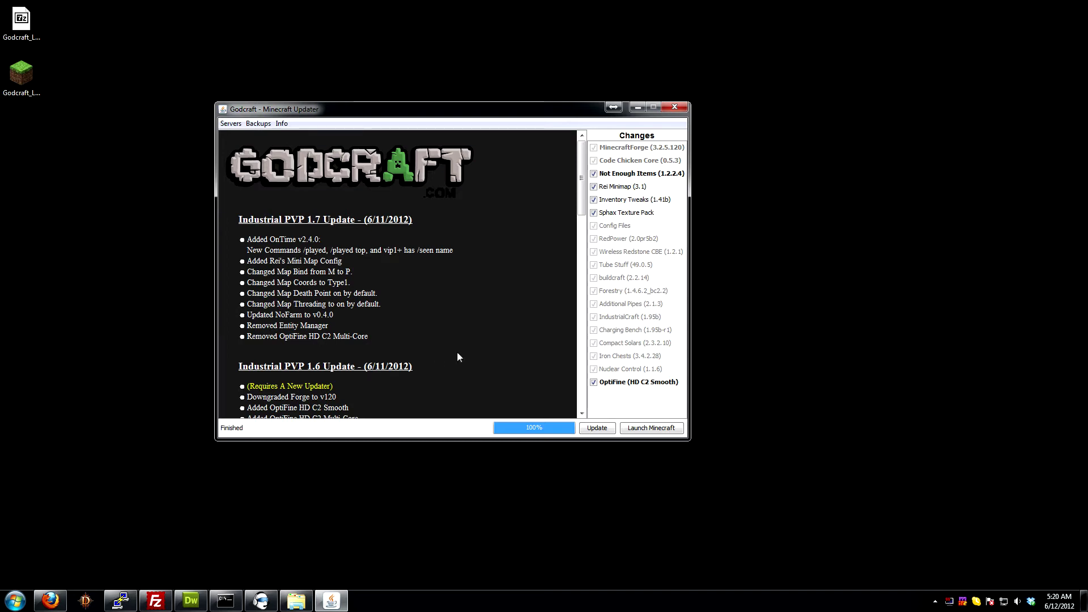
mouse_move(585, 171)
mouse_down()
mouse_move(582, 308)
mouse_move(576, 155)
mouse_up()
Launch Minecraft from the updater in a maximized window and log in with the remembered account.
click(652, 429)
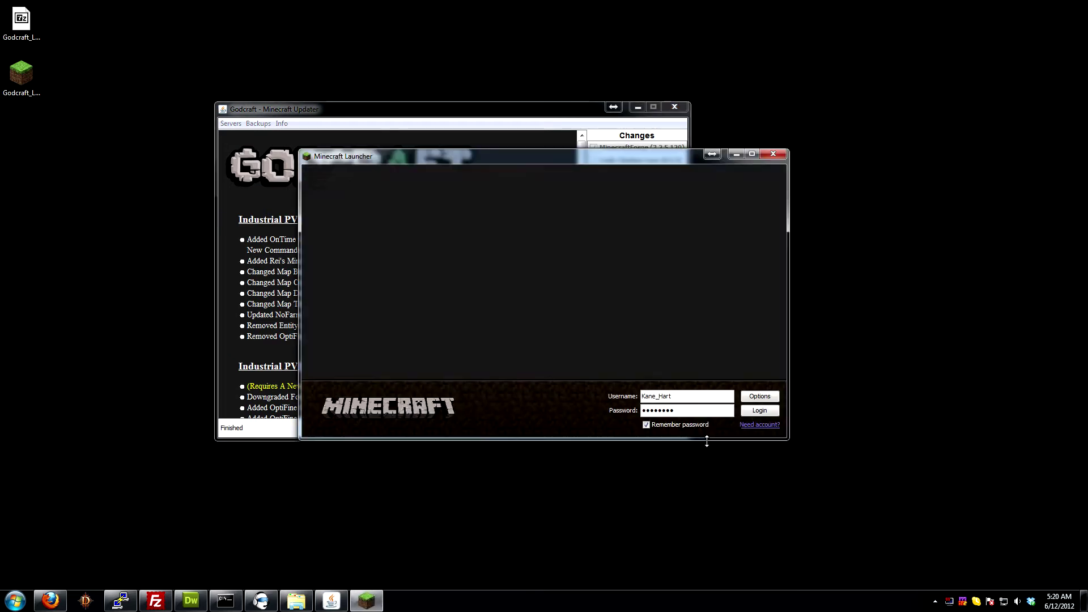
click(752, 153)
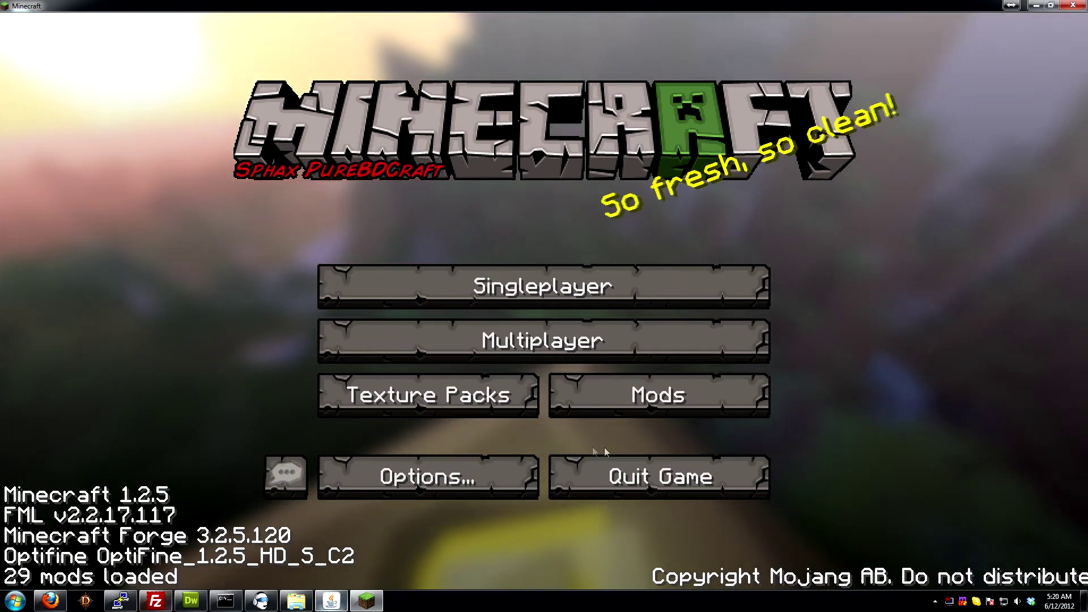
Check the list of mods loaded in the game, and return to the title screen.
click(645, 412)
drag(349, 110, 373, 123)
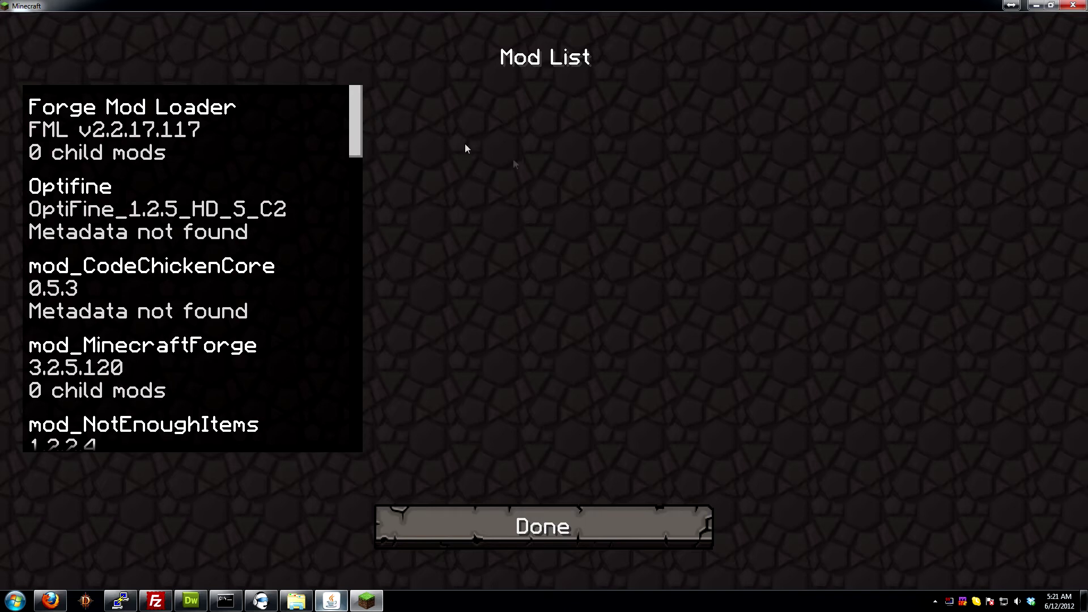
click(541, 519)
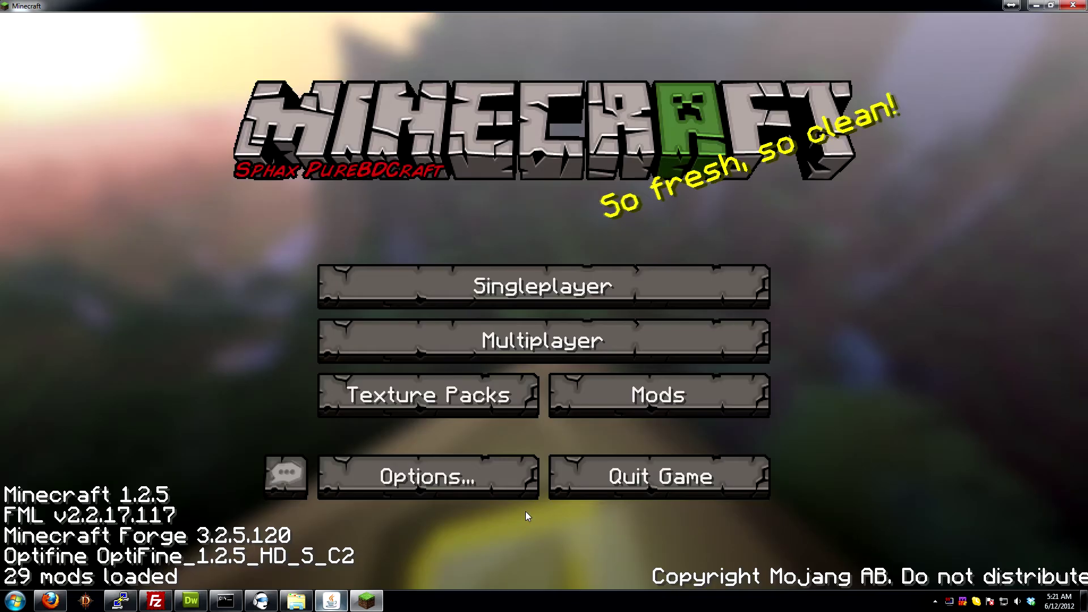
Try to join the Industrial PVP Server from the multiplayer server list, and go back to the title screen.
click(601, 343)
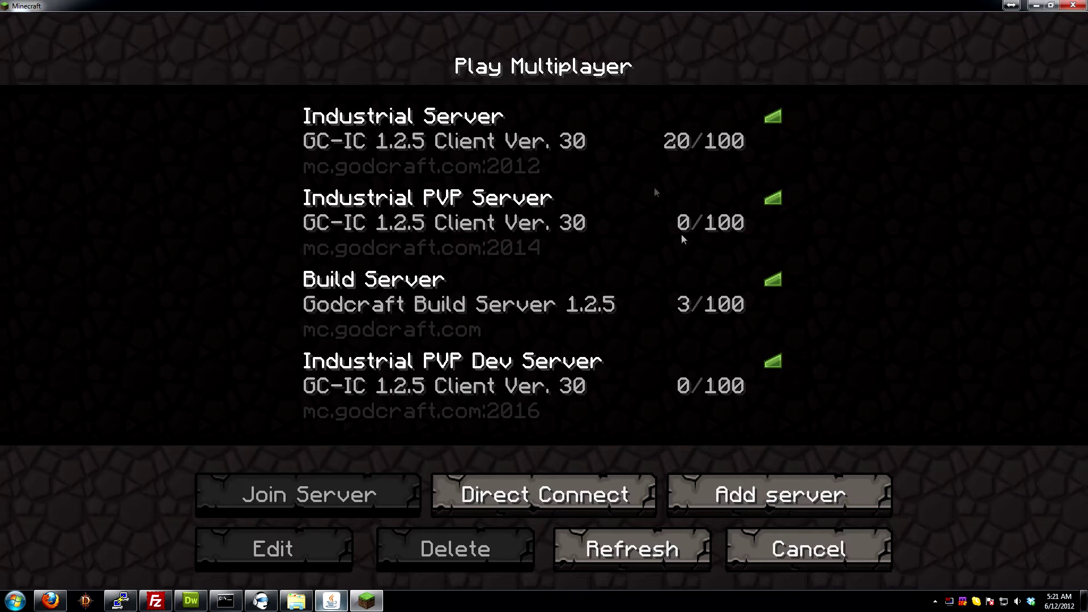
click(574, 135)
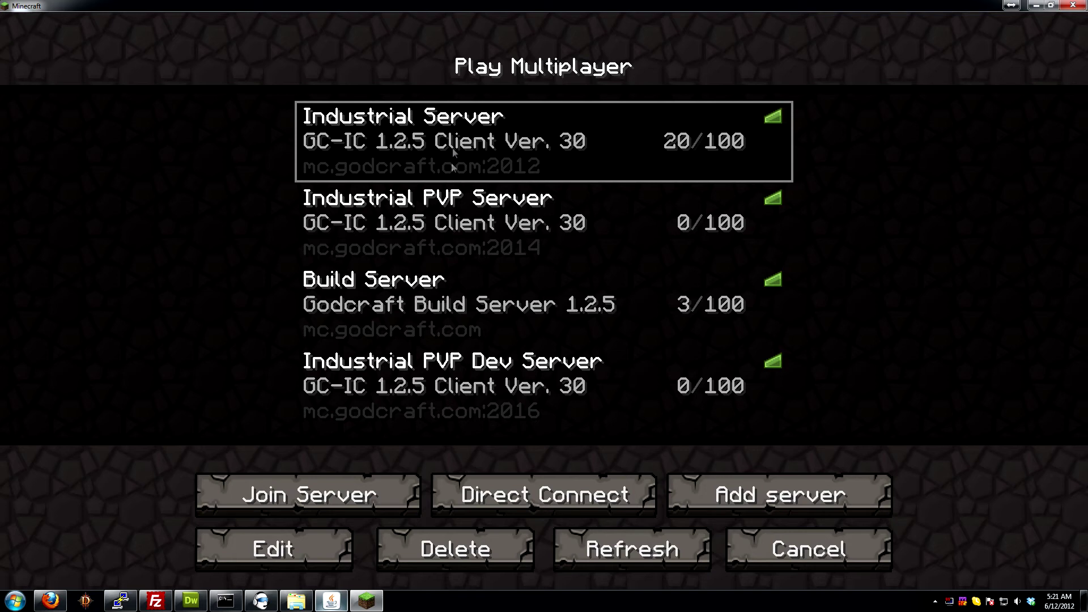
click(402, 227)
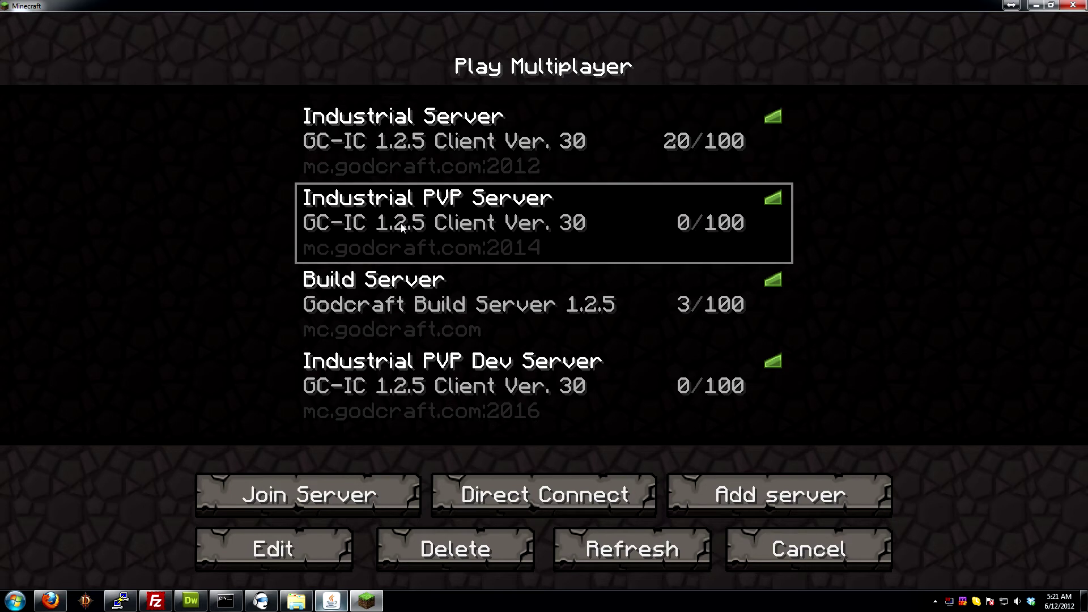
click(422, 135)
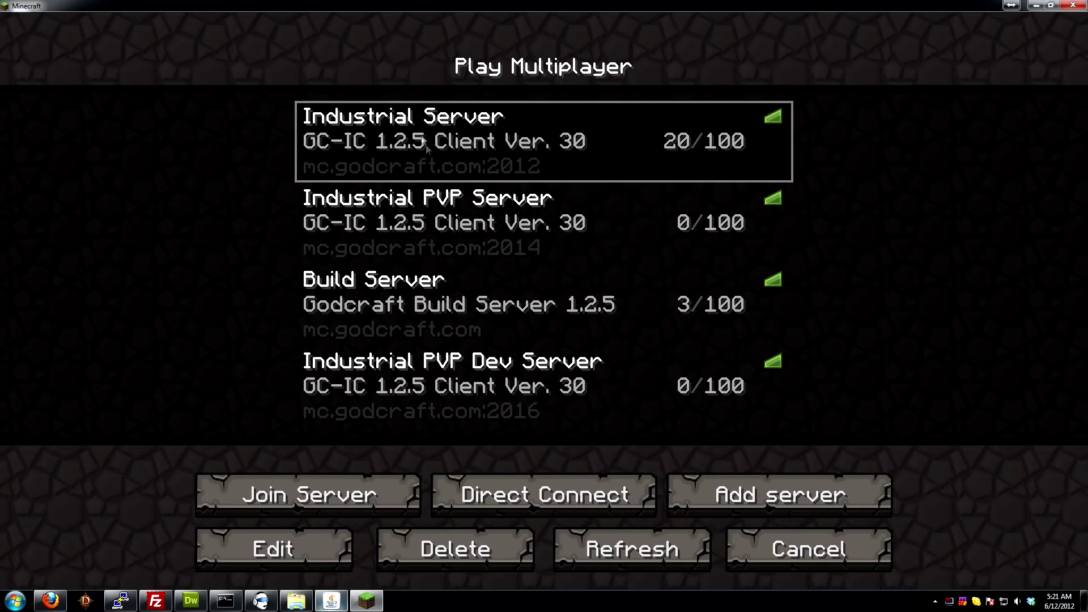
click(445, 232)
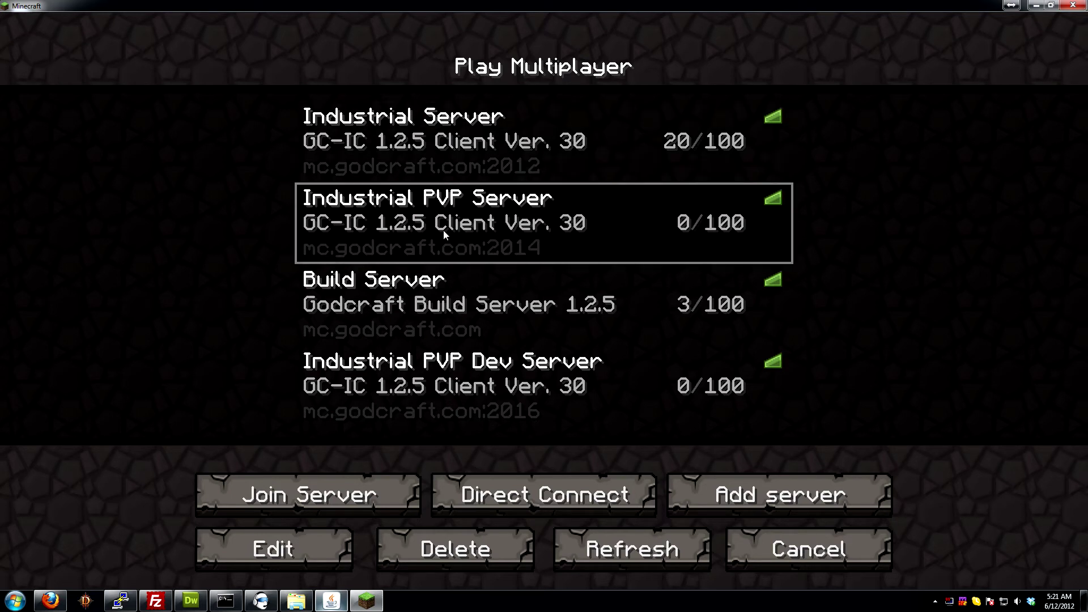
double_click(524, 226)
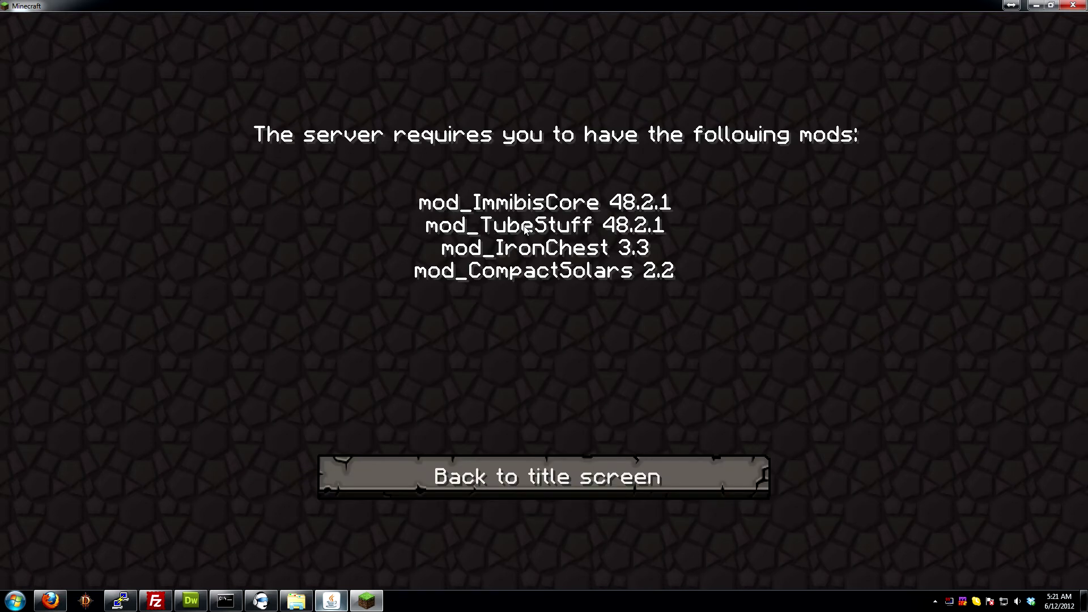
click(592, 478)
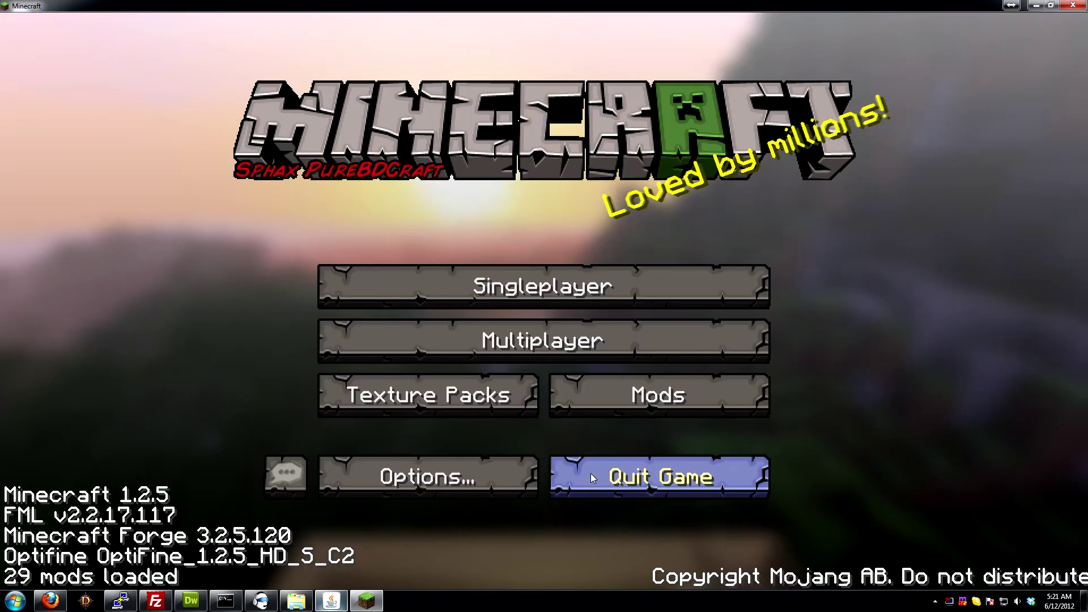
Try to join the Industrial PVP Dev Server, and go back to the title screen.
click(584, 339)
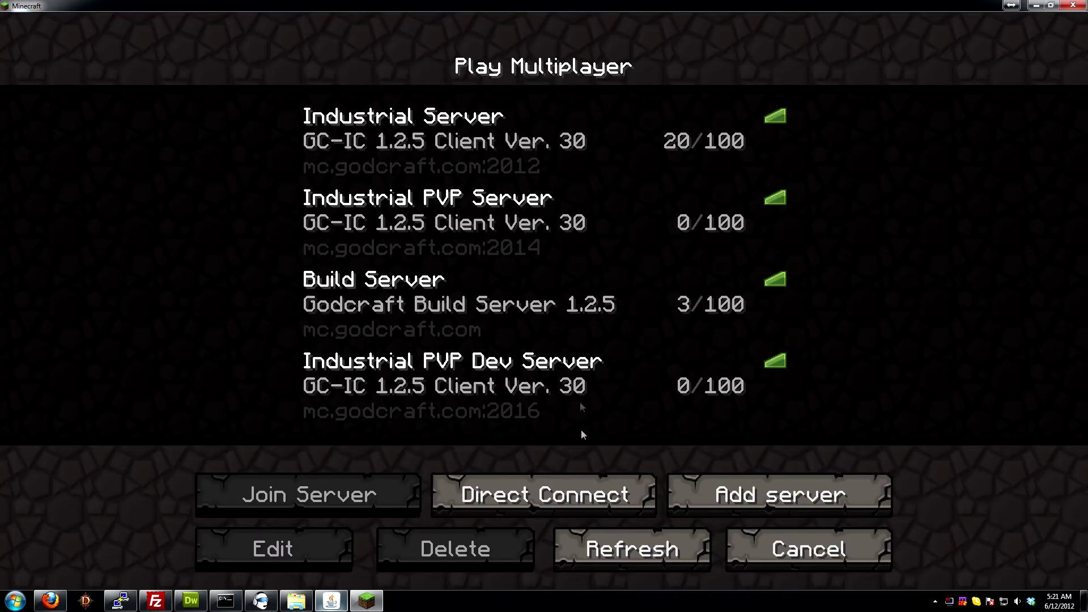
click(559, 385)
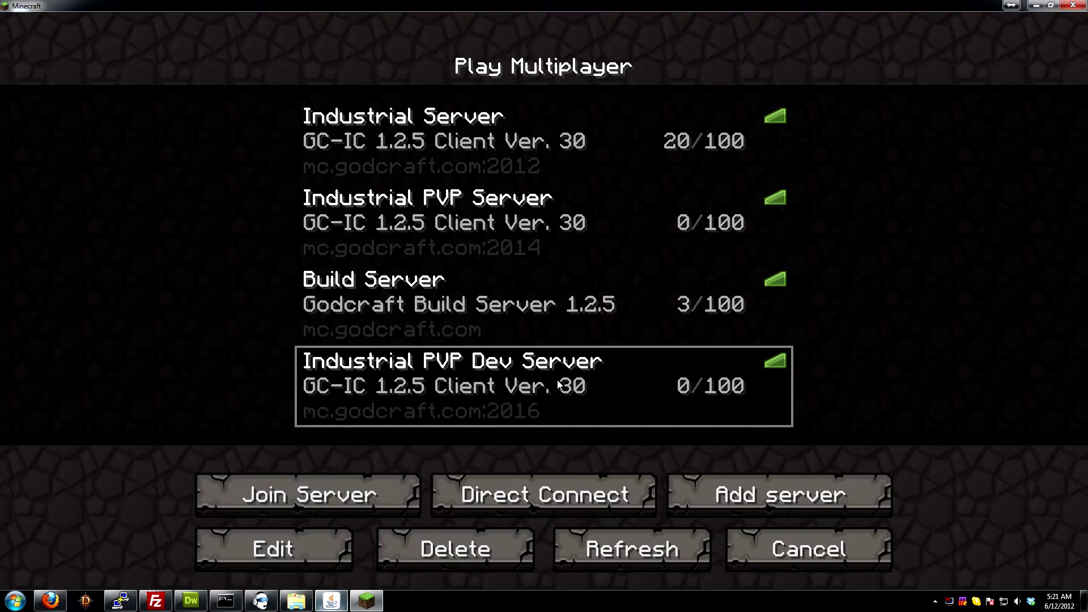
double_click(645, 403)
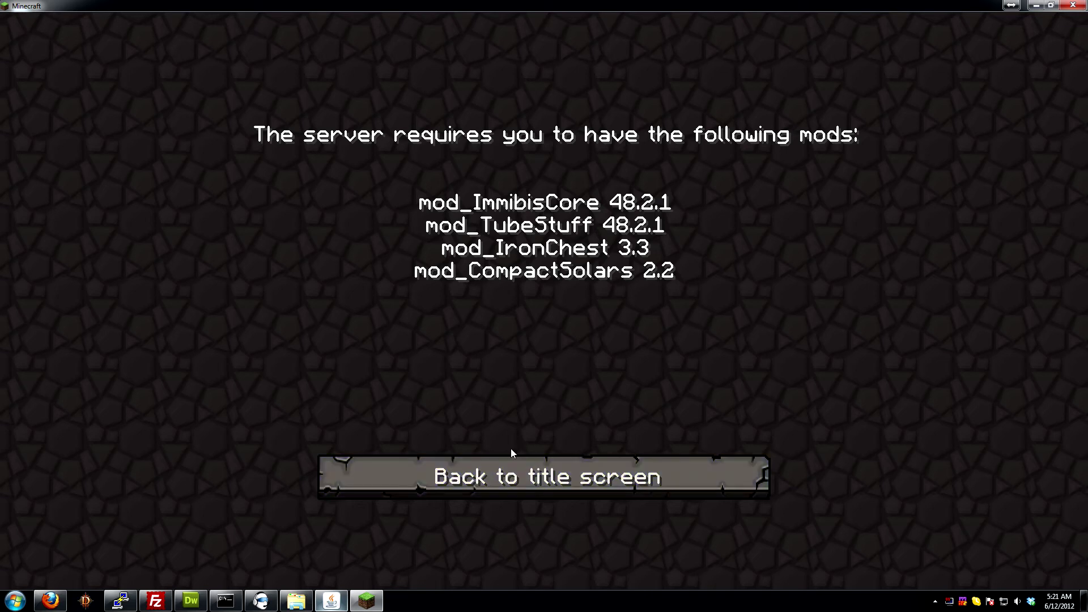
click(513, 473)
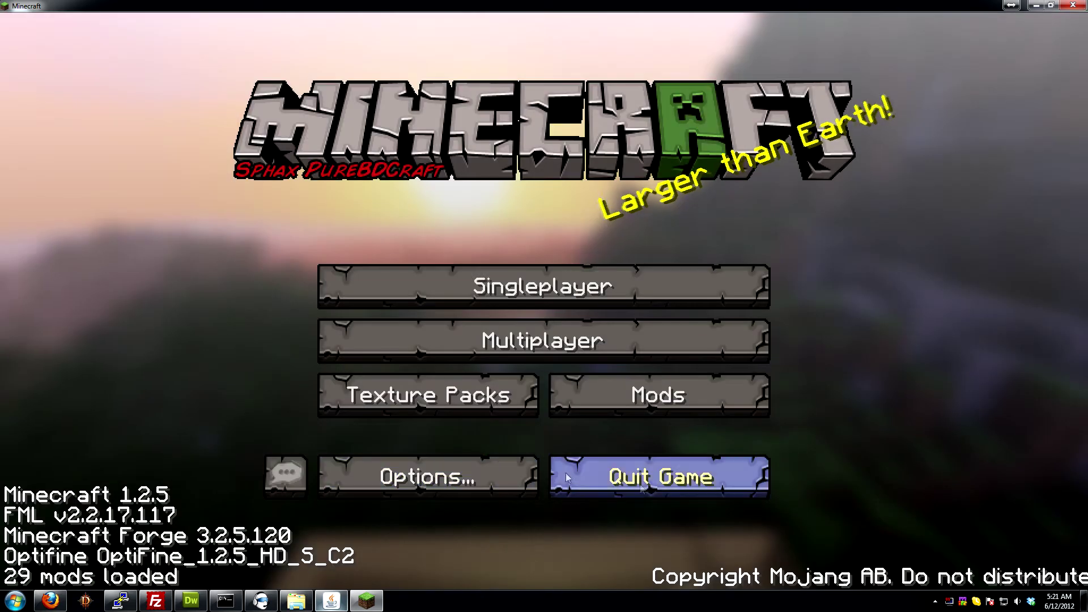
Join the Industrial PVP Dev Server from the multiplayer server list.
click(534, 349)
double_click(546, 386)
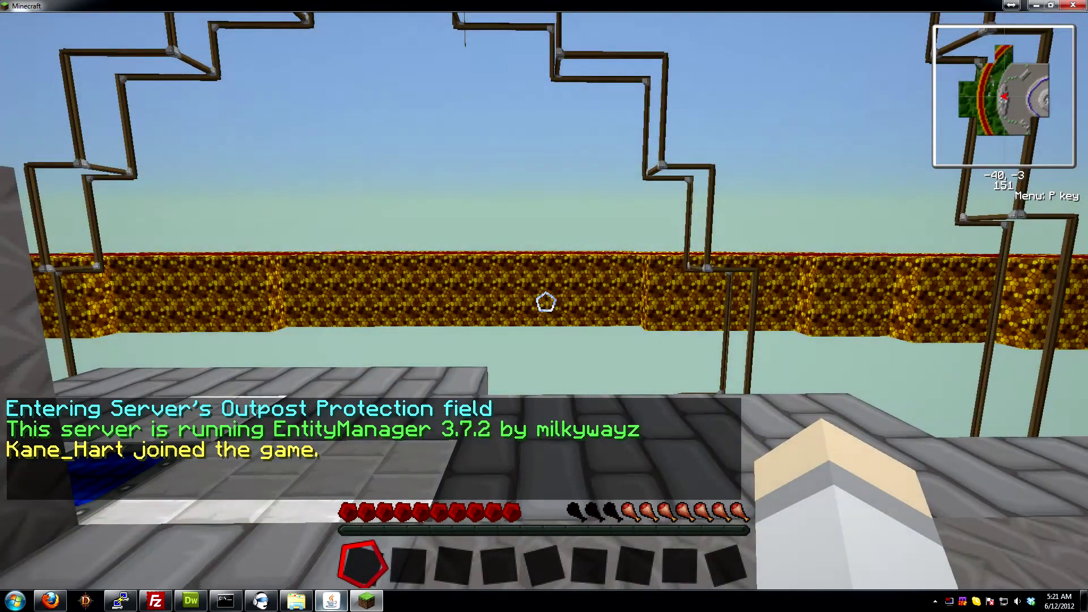
Walk around the server's outpost platform and examine the surrounding dome, floating structures and minimap.
key(w)
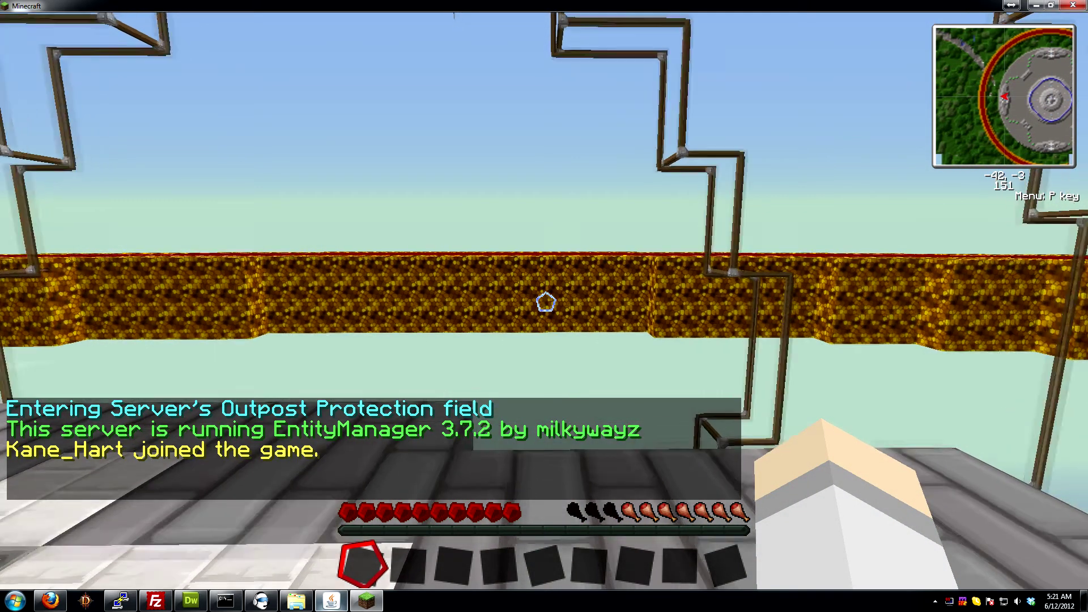
key(w)
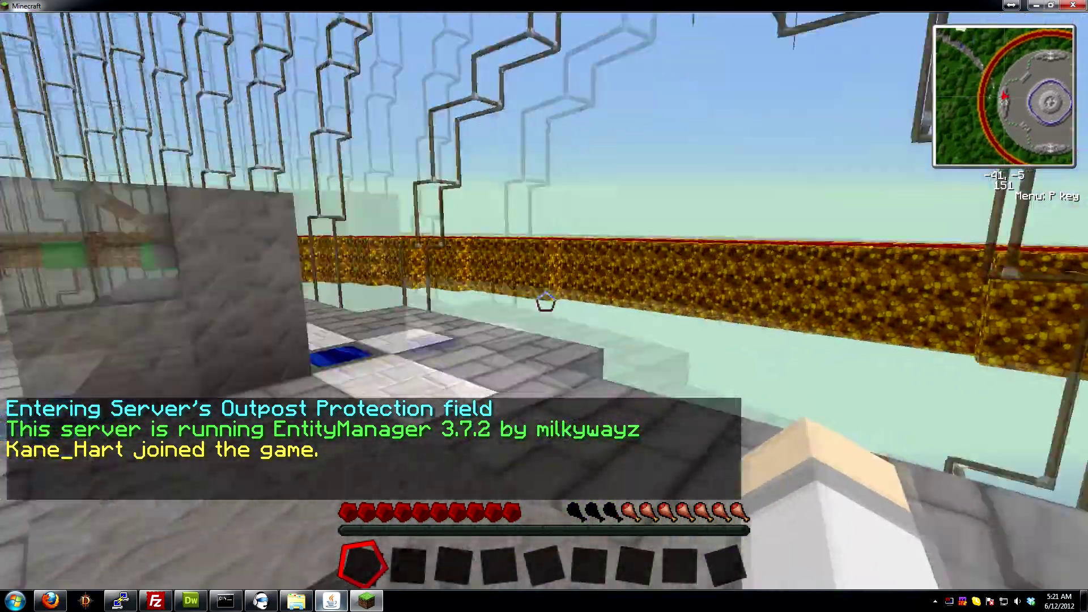
key(e)
key(e)
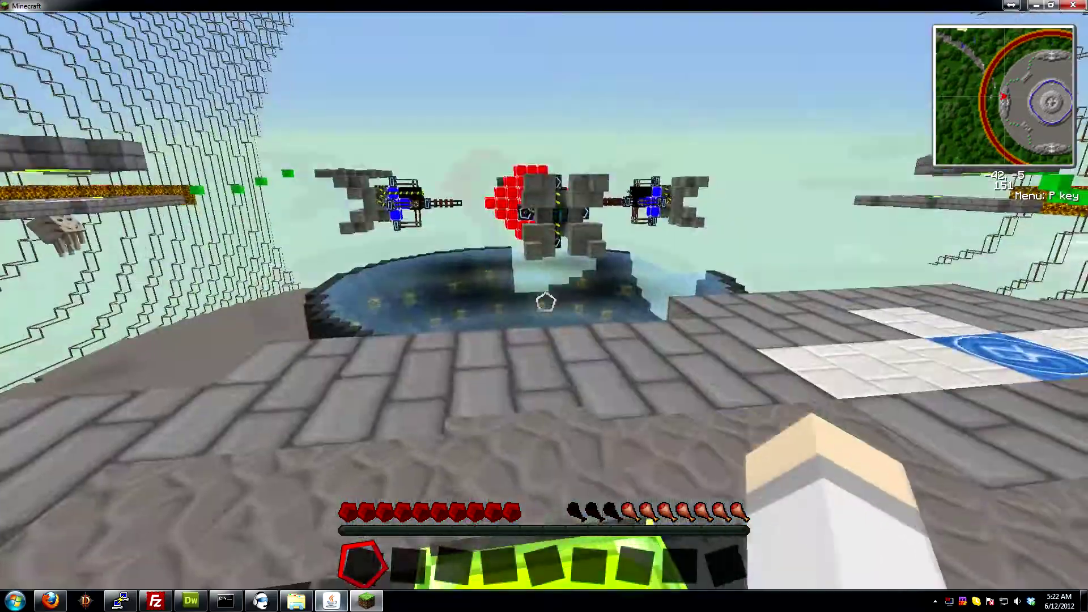
key(w)
key(w)
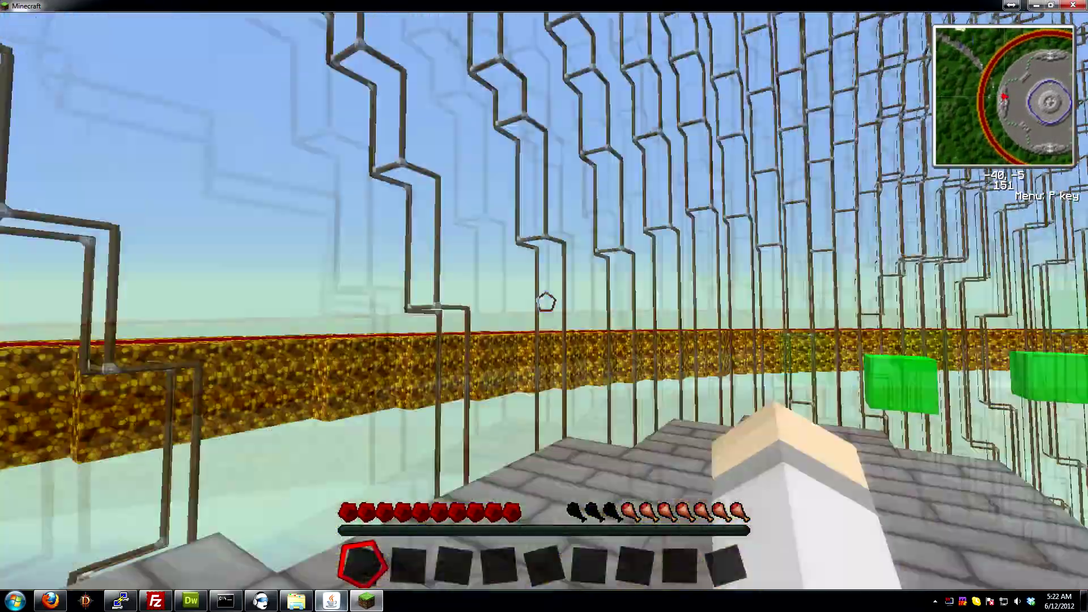
key(w)
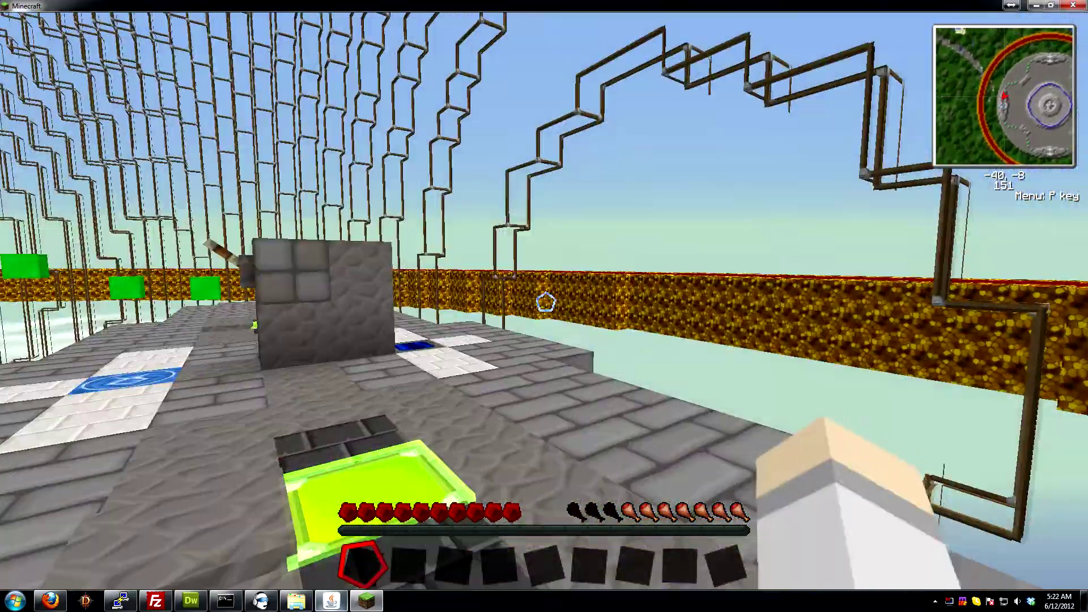
key(w)
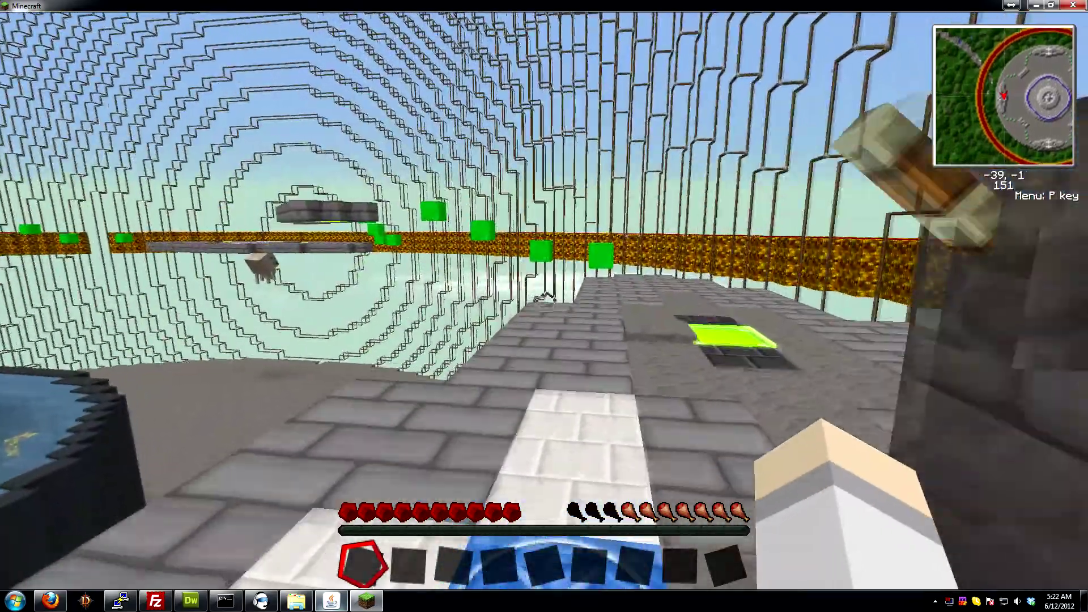
key(w)
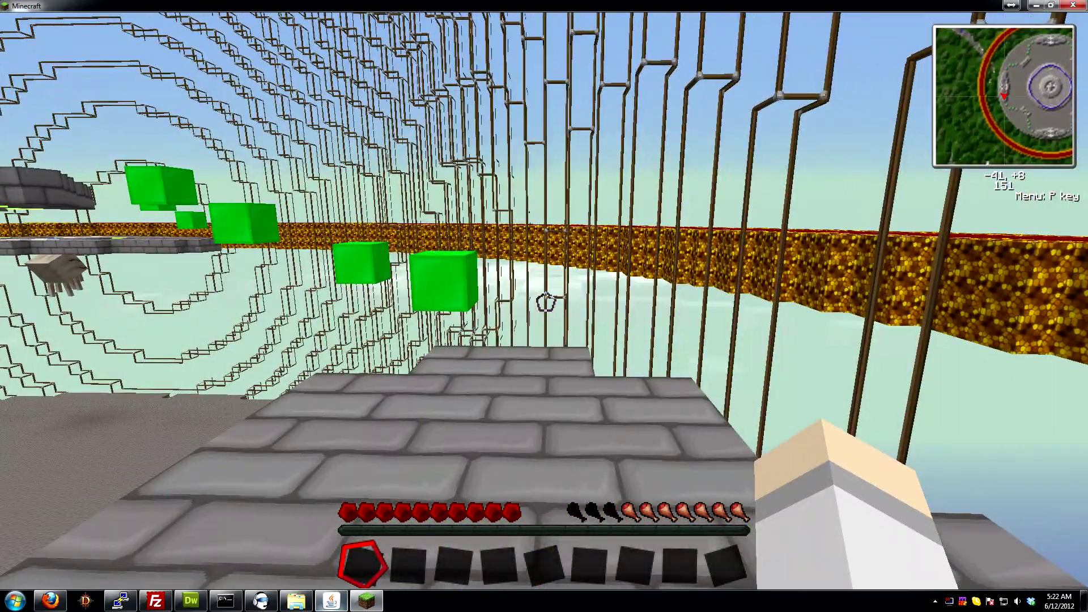
key(w)
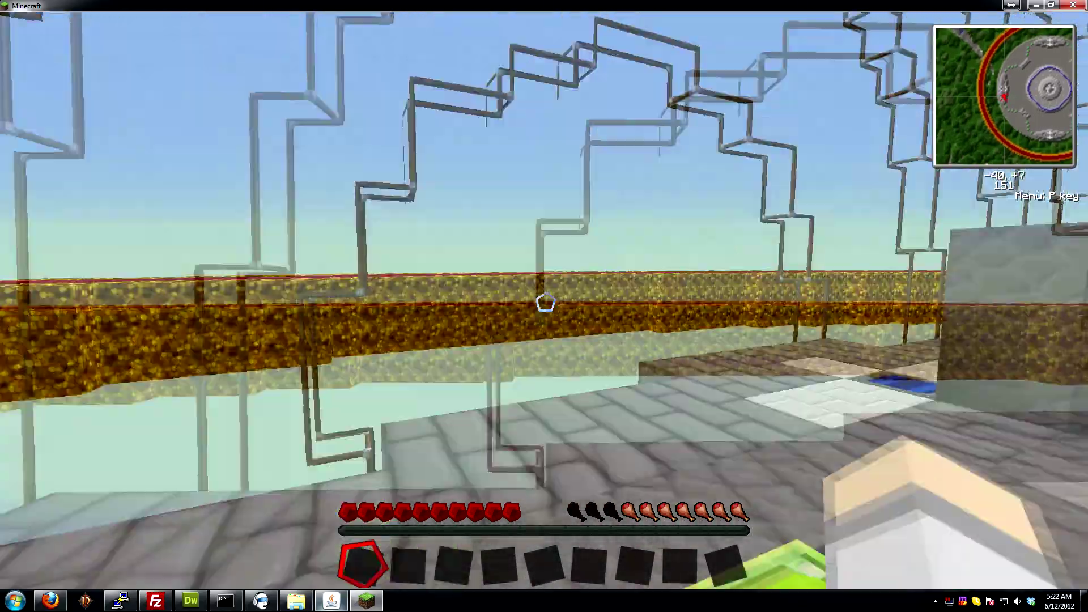
key(w)
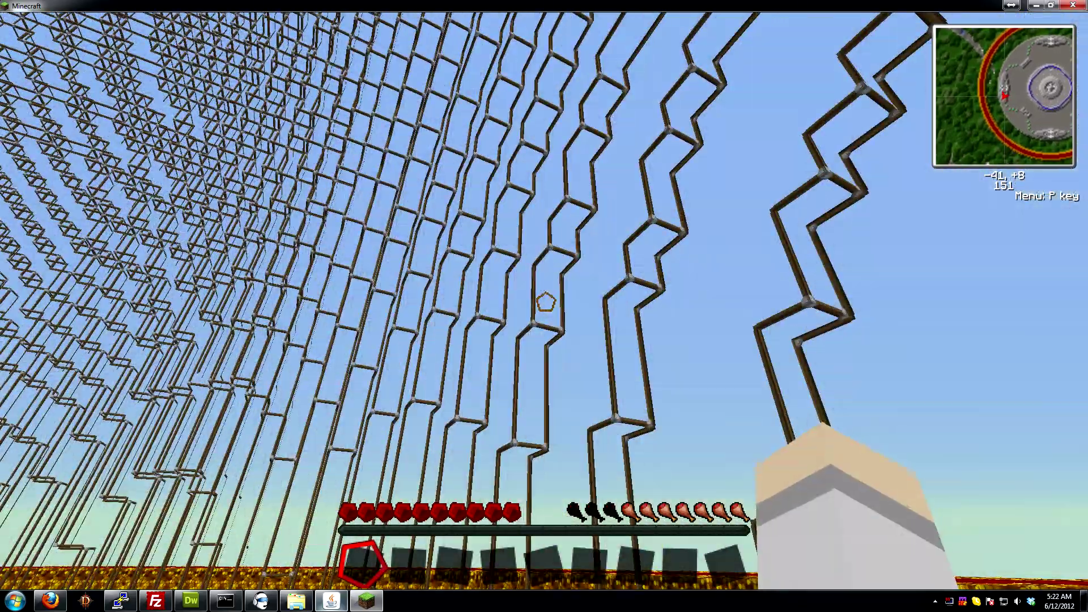
key(w)
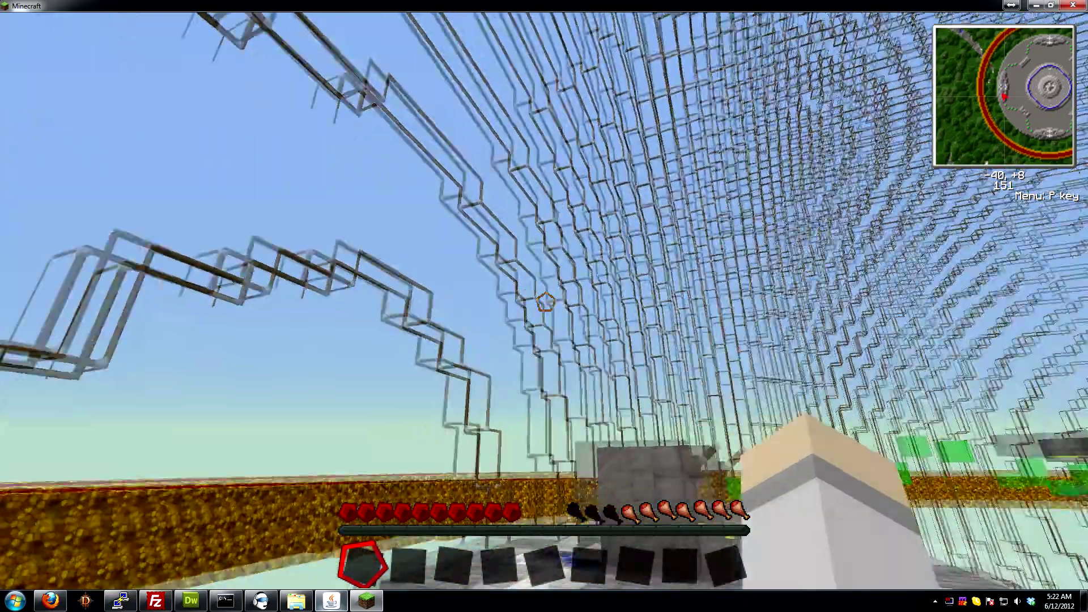
key(w)
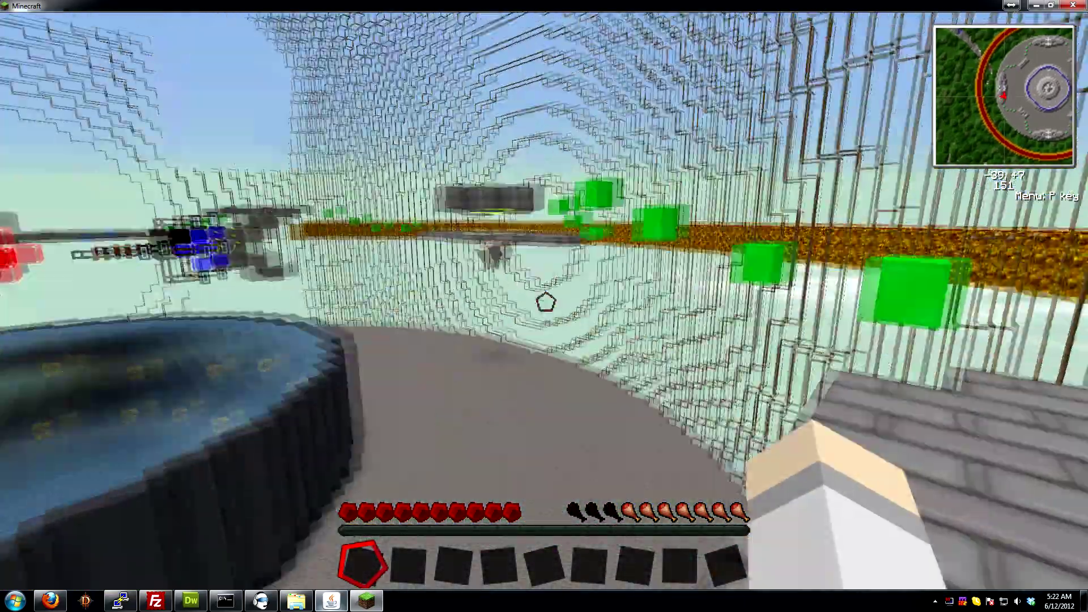
key(w)
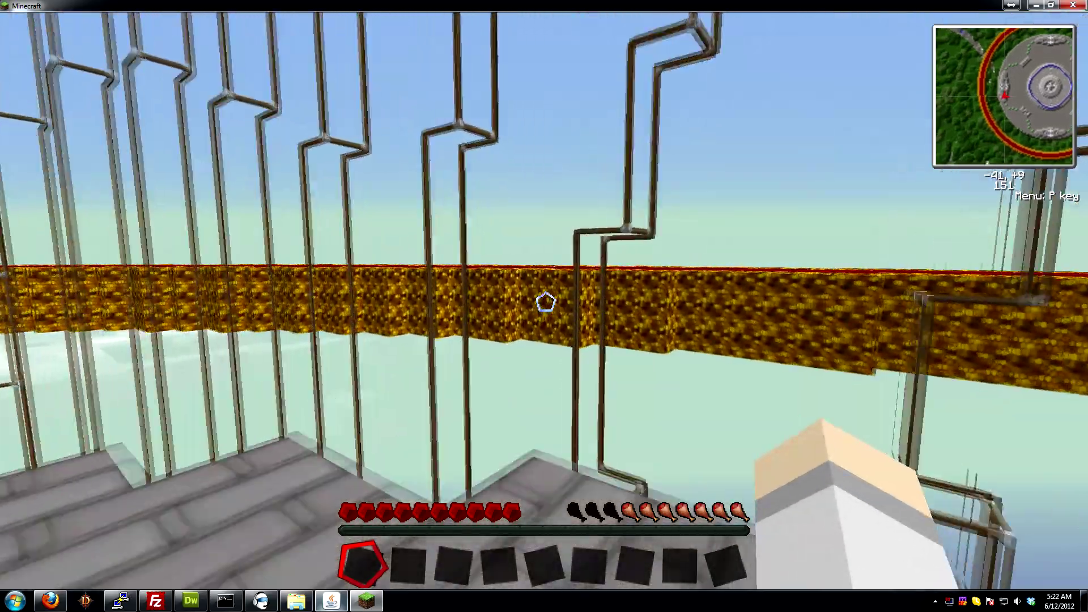
key(w)
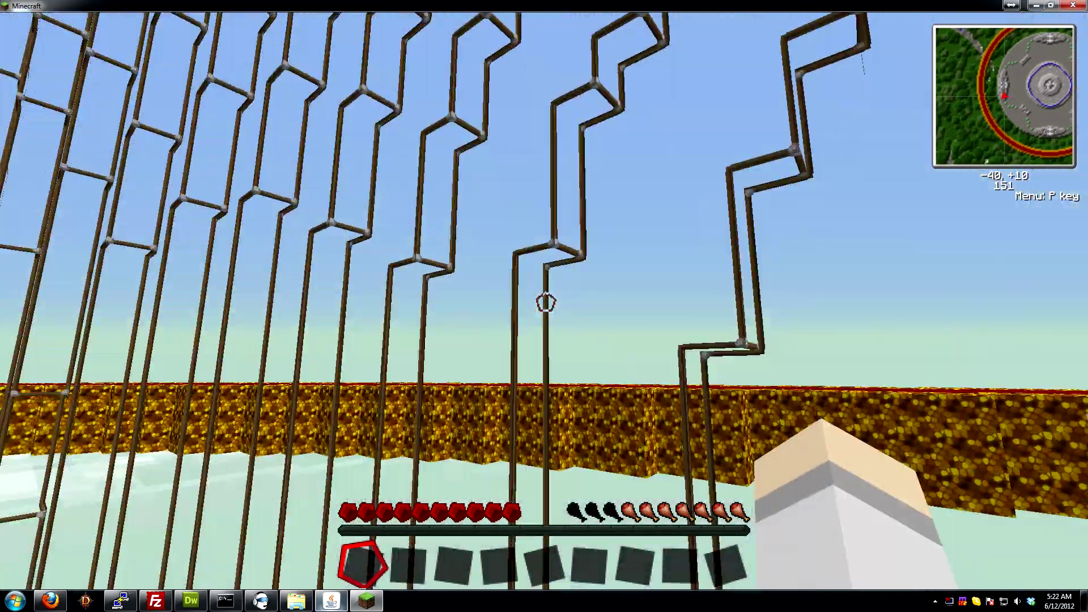
Turn Connected Textures off in the video quality settings.
key(Escape)
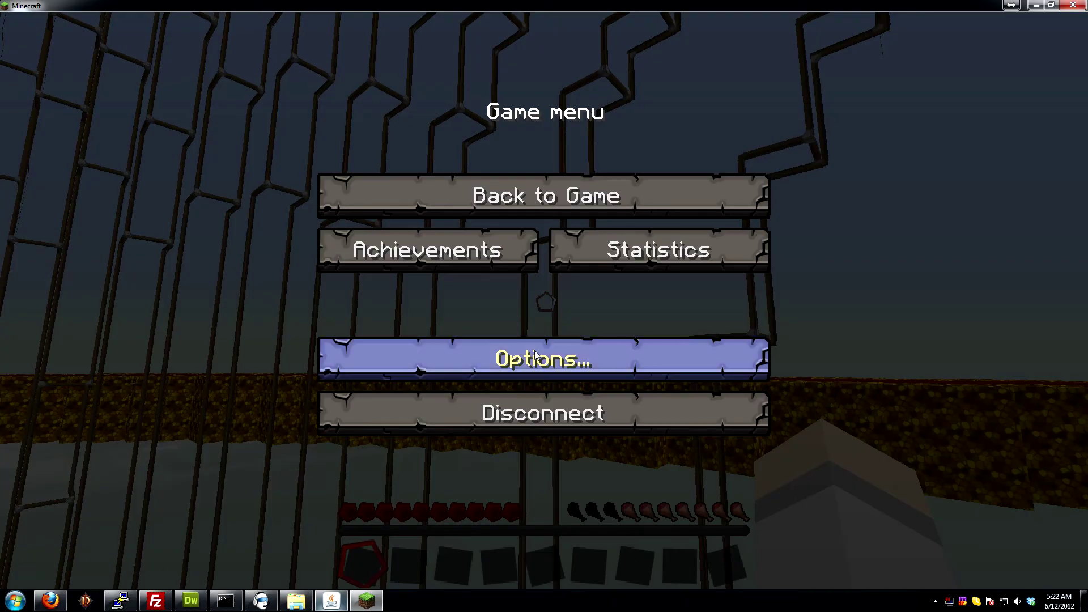
click(537, 355)
click(535, 354)
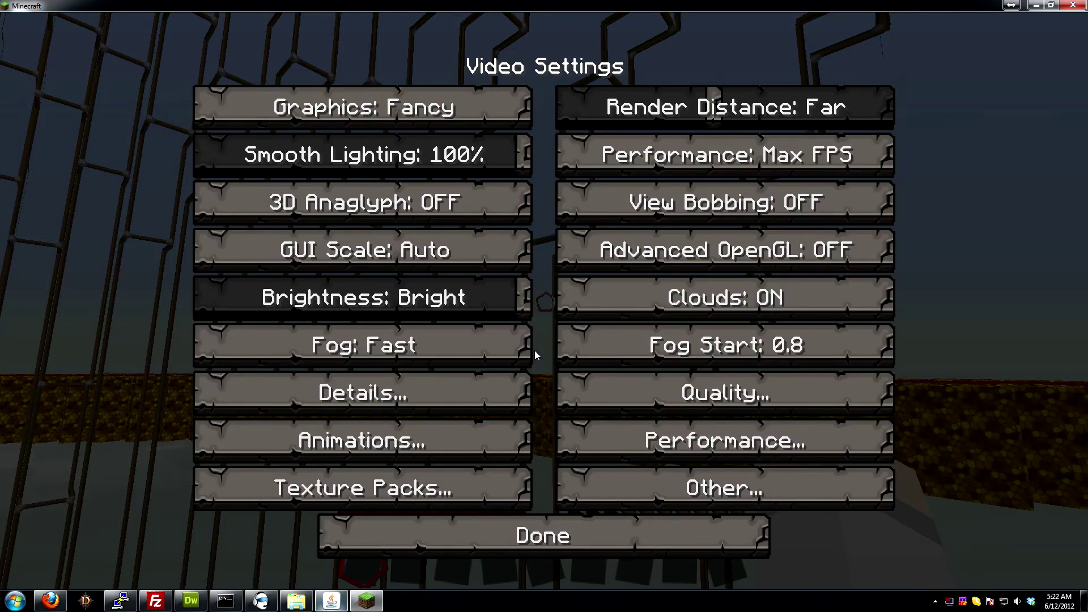
click(708, 401)
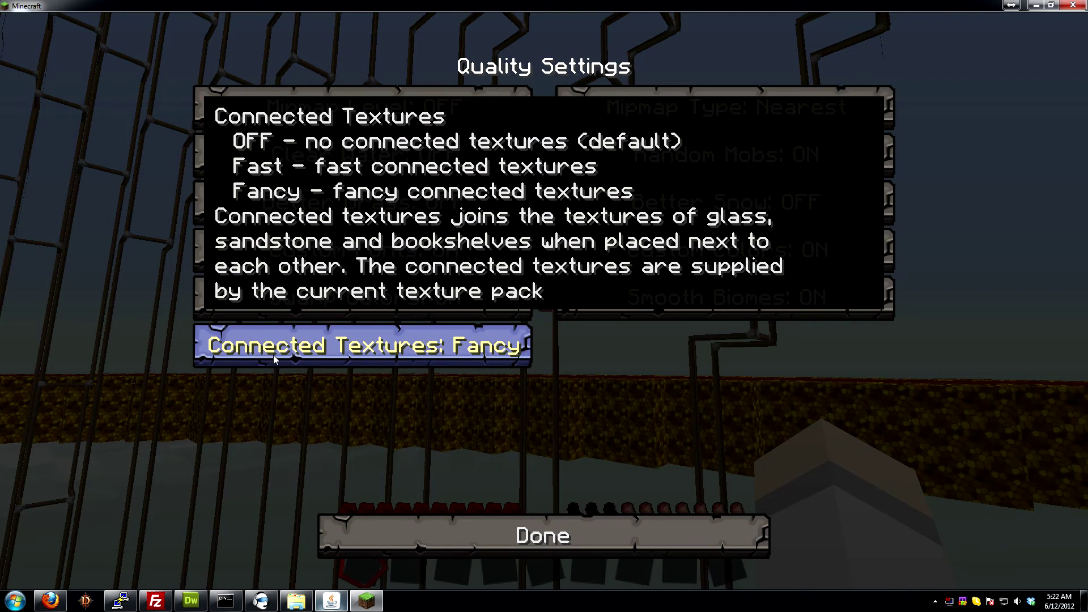
click(274, 356)
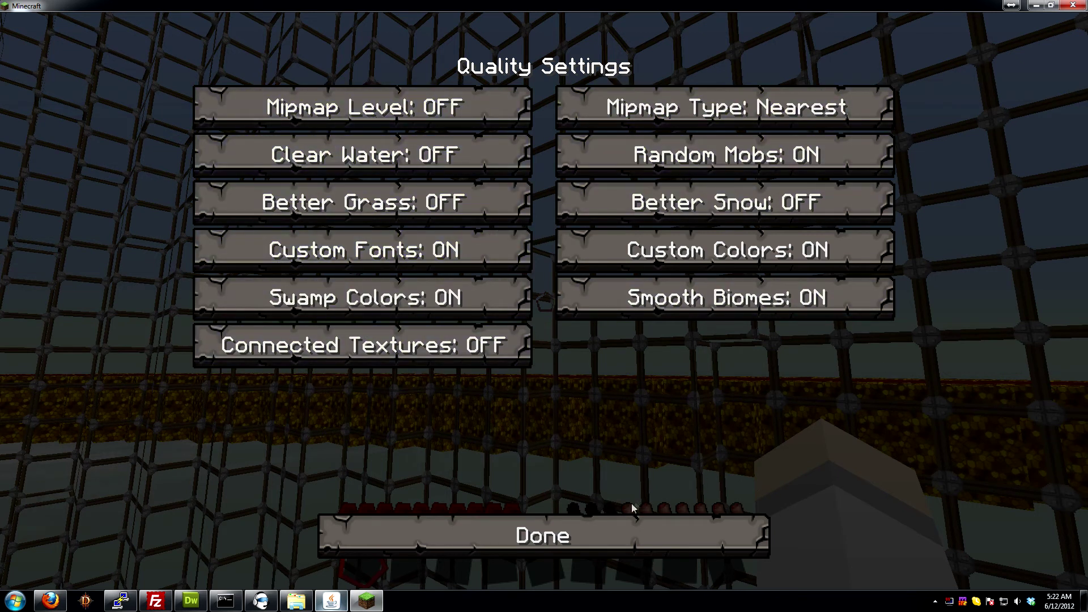
click(587, 526)
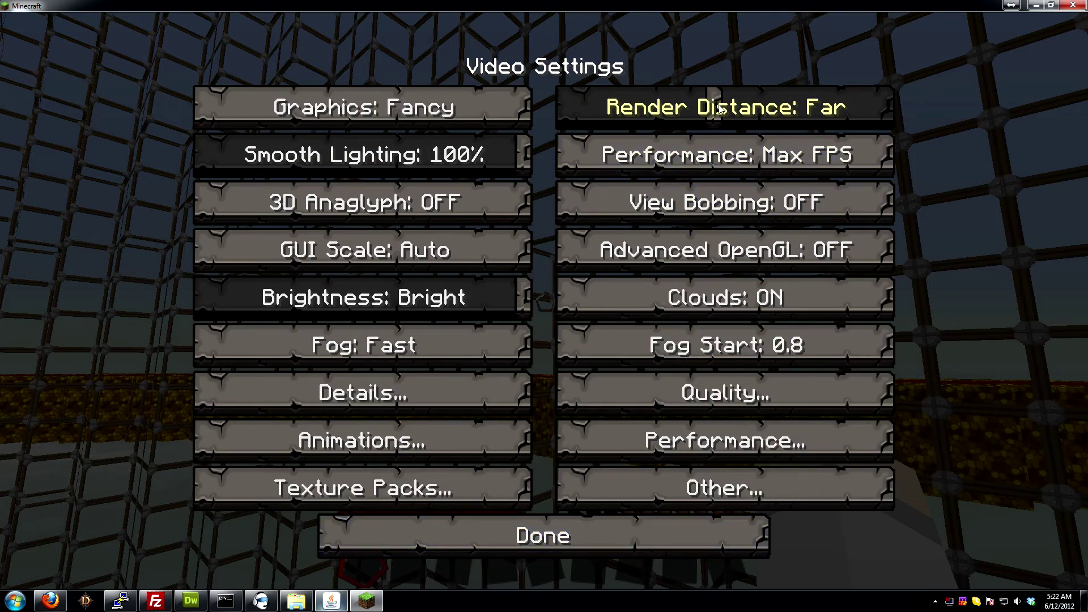
Set the render distance to Normal and return to the game to view the landscape below the glass dome.
mouse_move(720, 108)
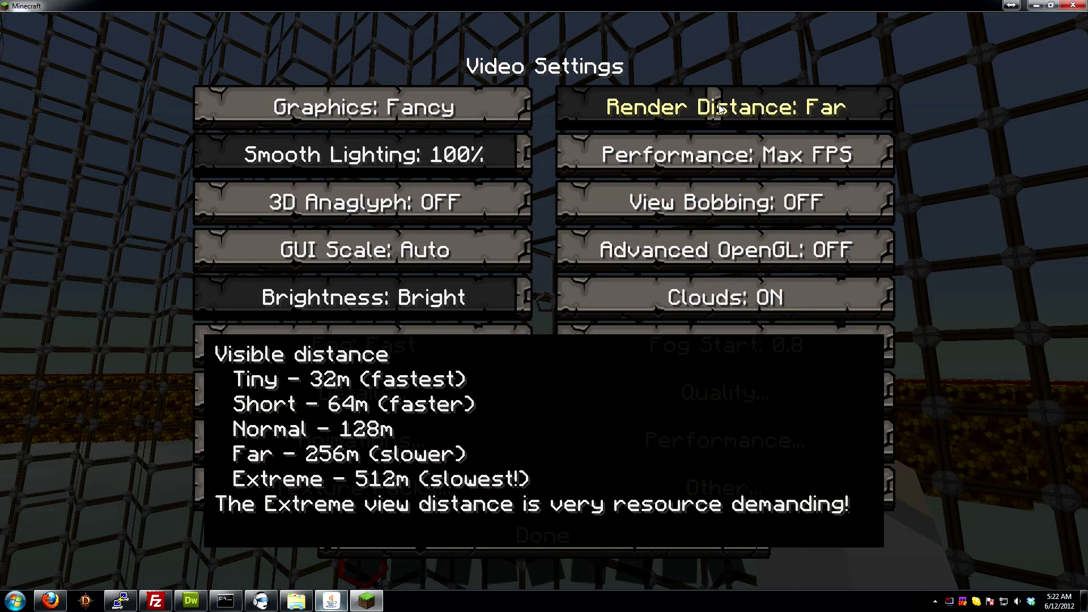
drag(717, 113, 642, 111)
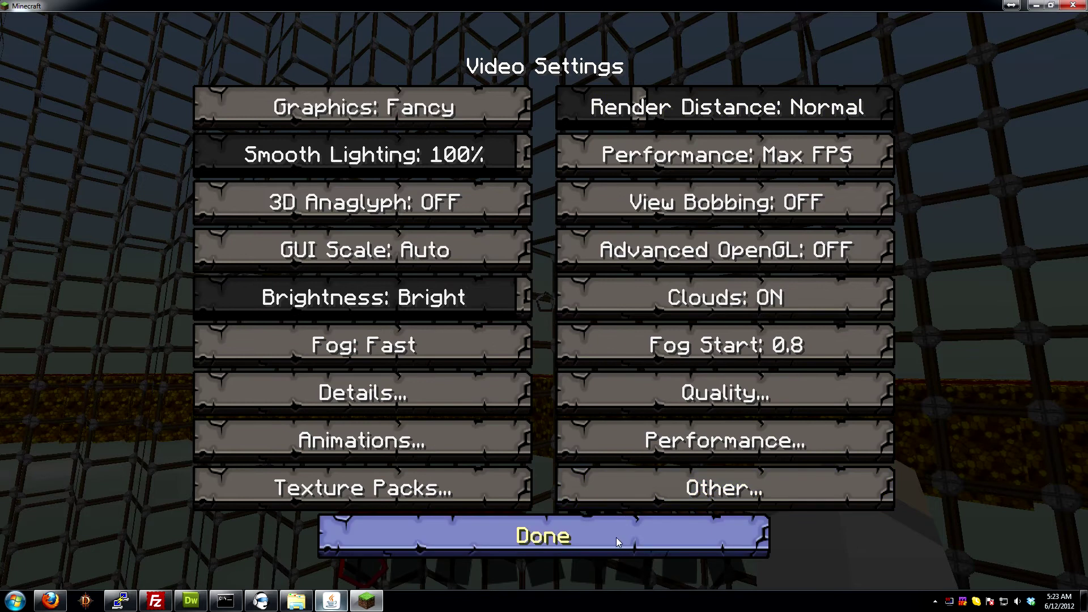
click(616, 538)
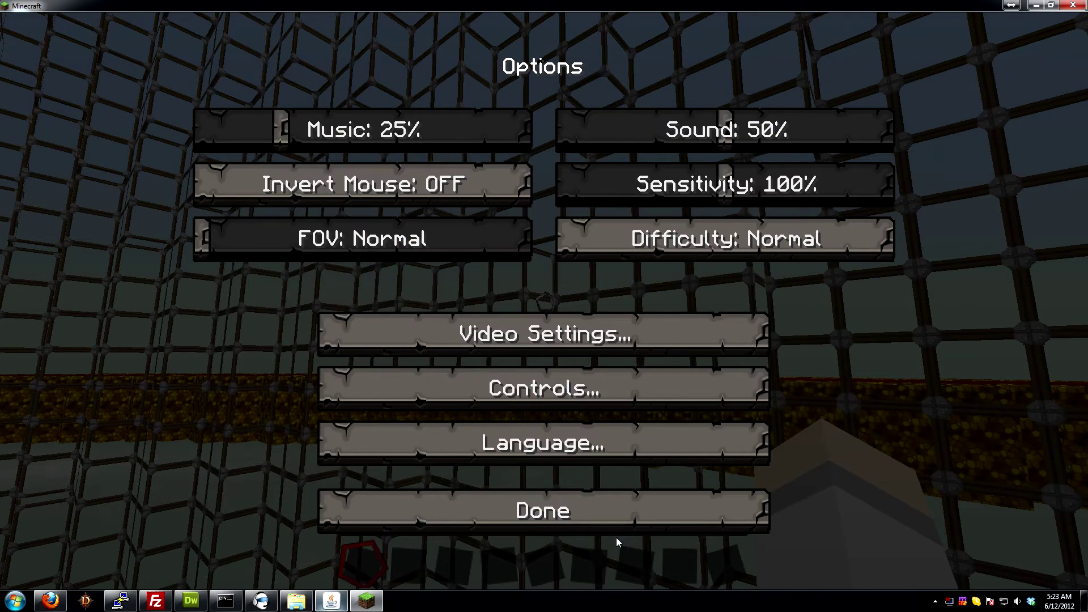
key(Escape)
key(w)
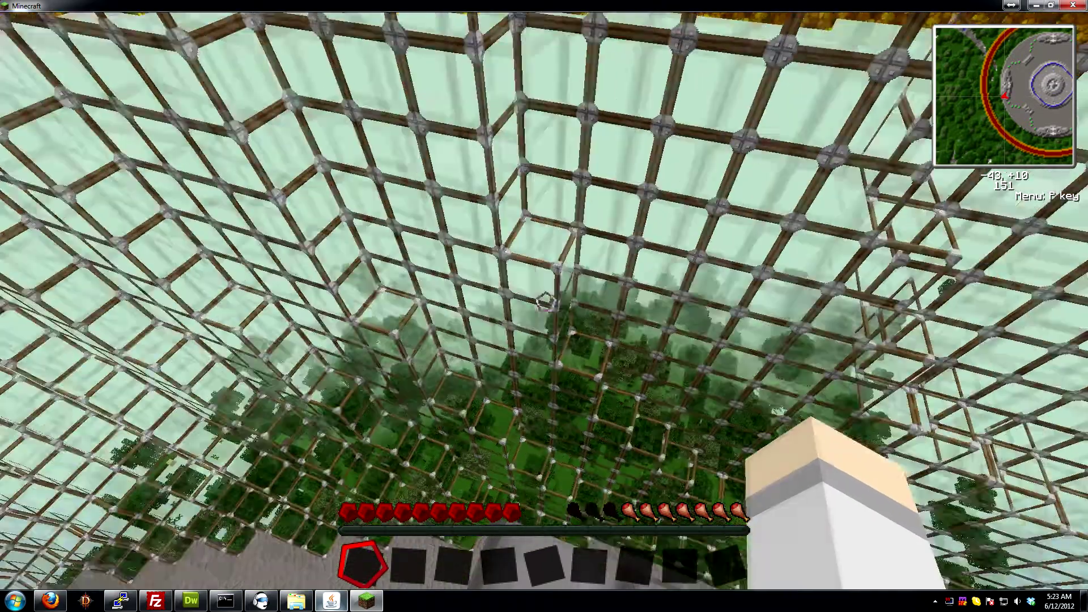
Set the render distance to Far and return to the game to compare the view through the glass.
key(Escape)
click(535, 348)
click(535, 348)
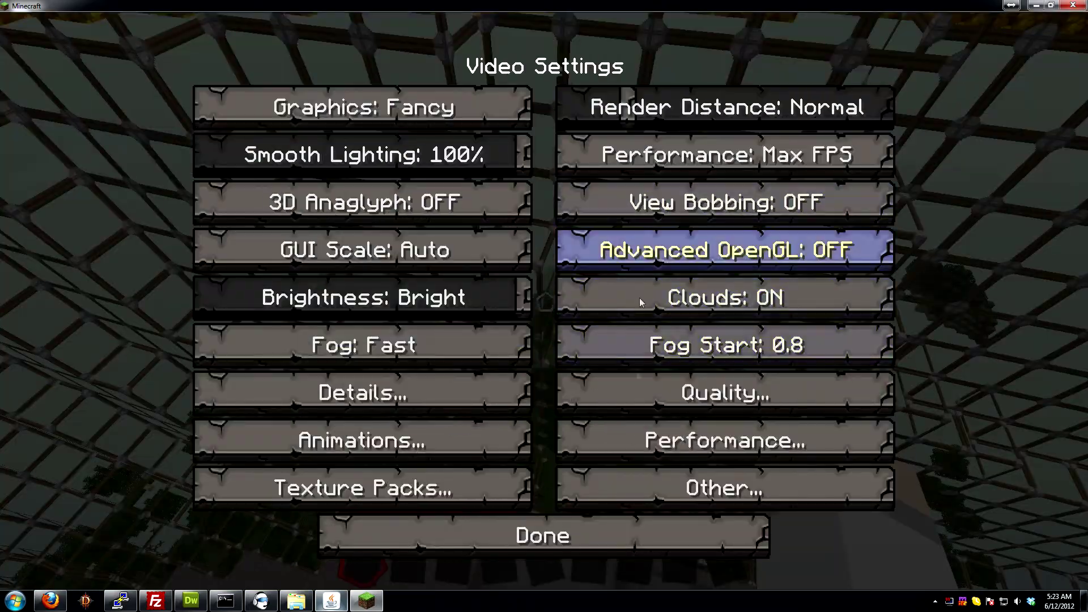
click(675, 116)
drag(675, 116, 716, 116)
click(601, 532)
key(Escape)
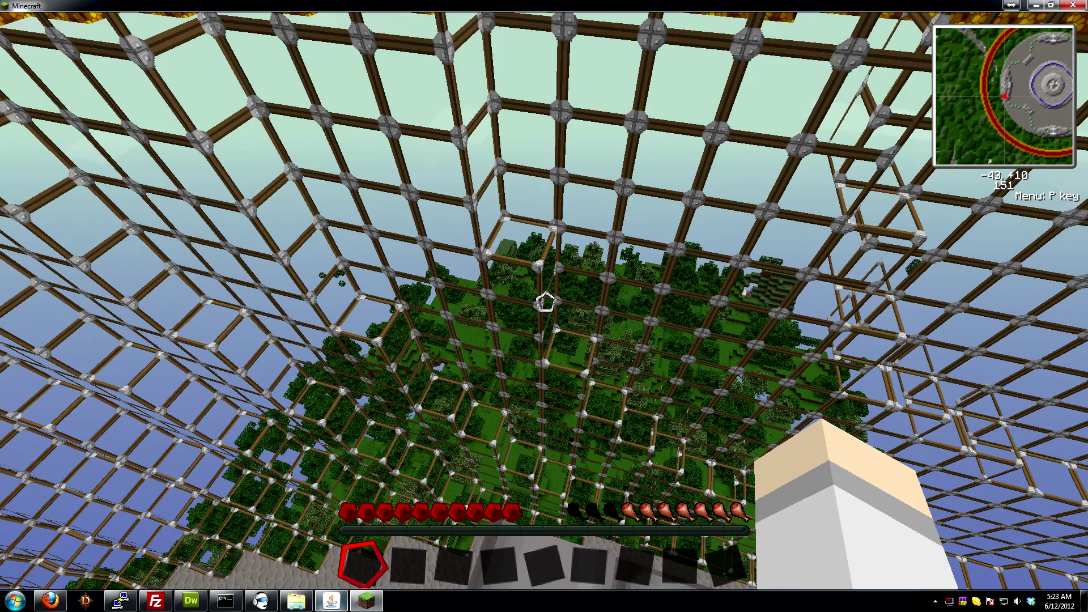
key(w)
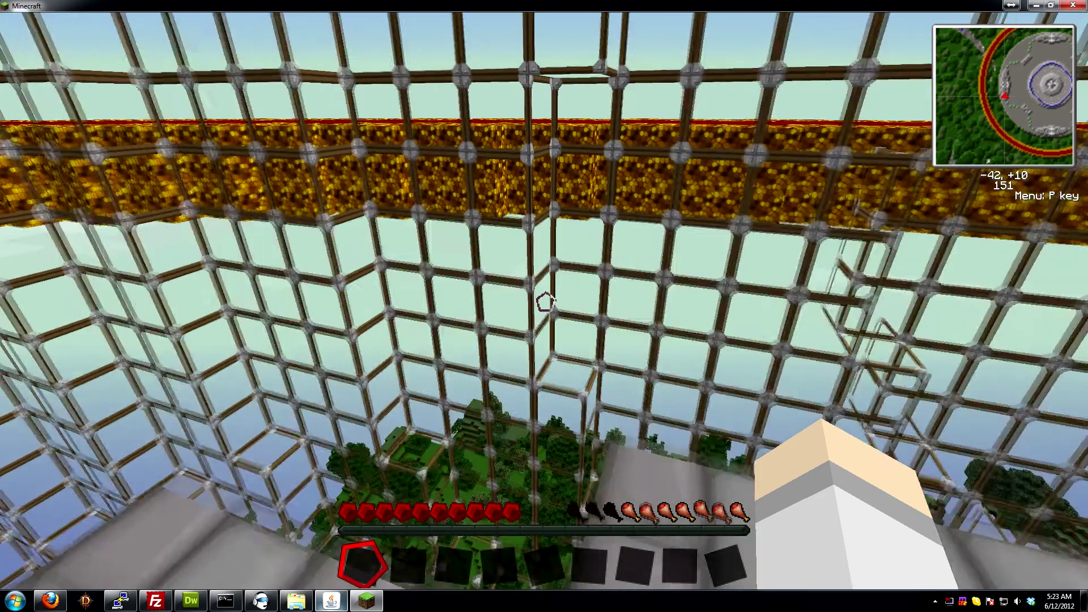
Set the render distance back to Normal in the video settings and return to the game.
key(Escape)
click(544, 352)
click(544, 334)
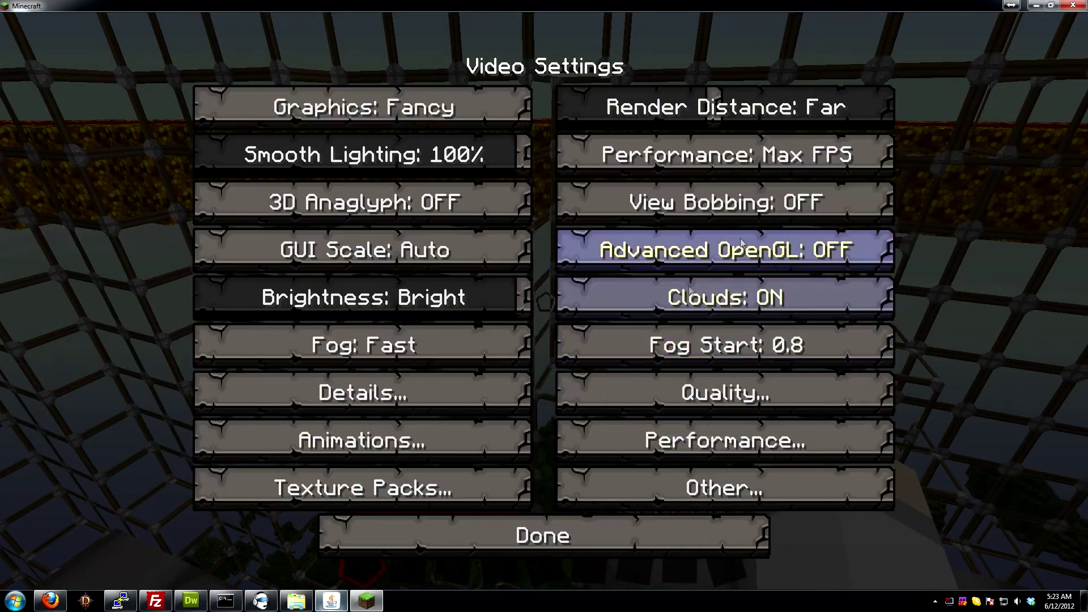
drag(703, 108, 643, 108)
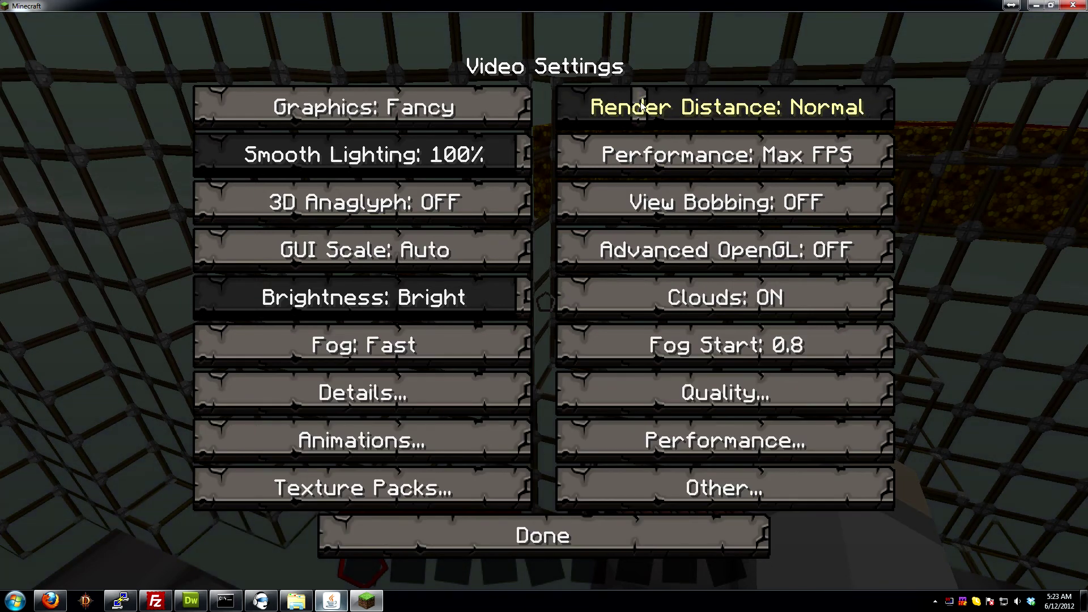
click(598, 542)
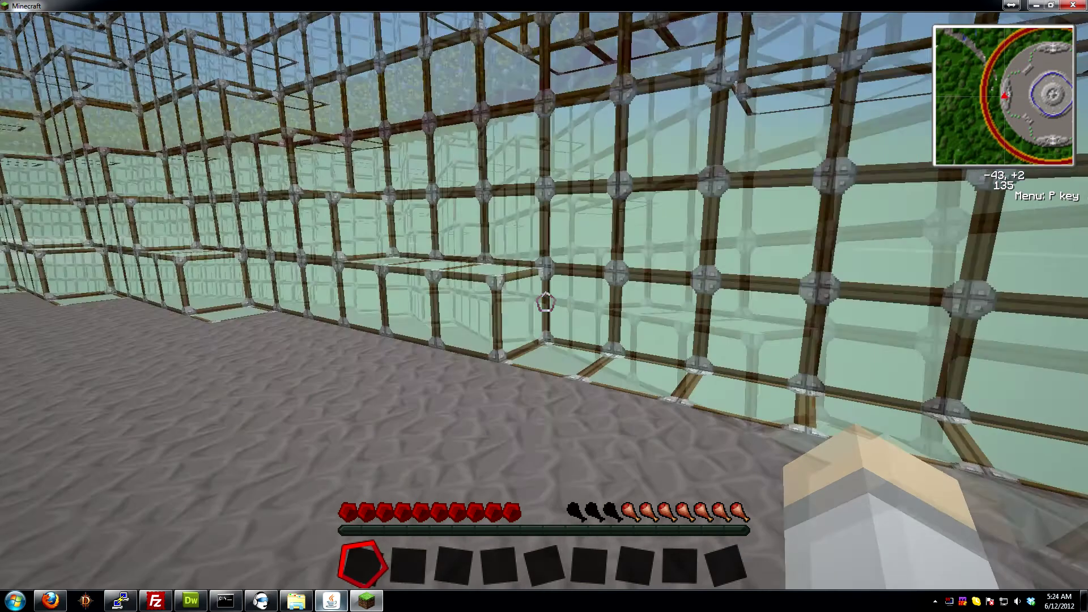
Show the item browser in the inventory, view the lapis block and brown wool recipes, and look through the item pages.
key(e)
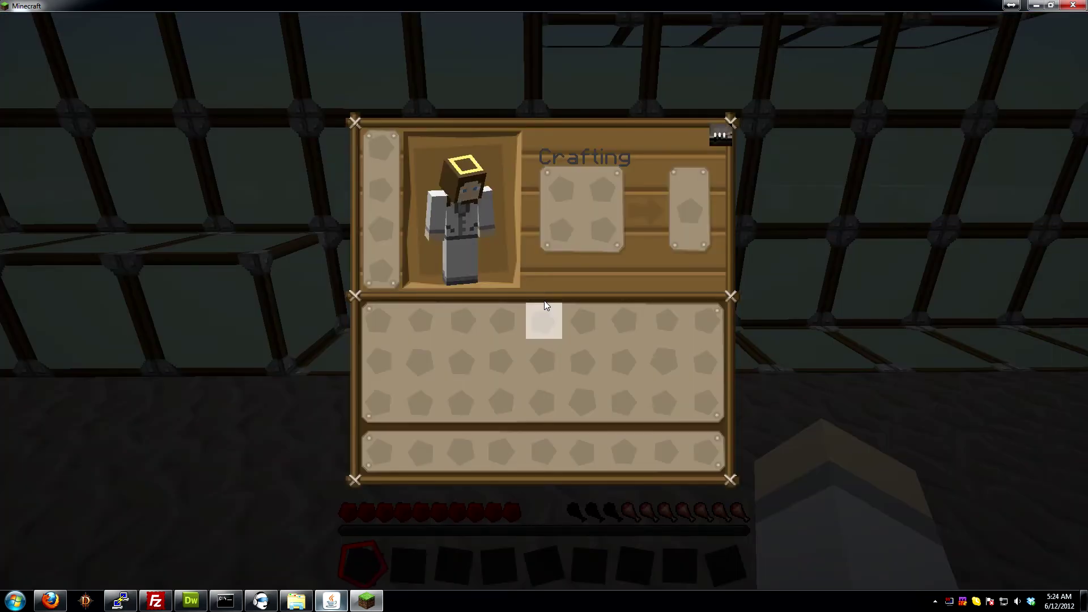
key(o)
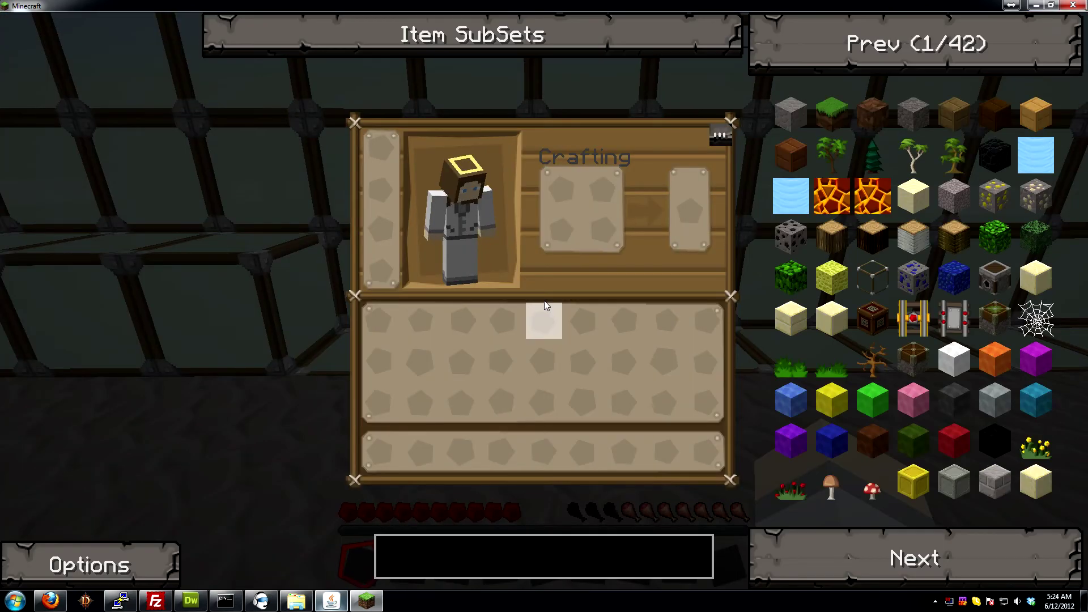
click(915, 356)
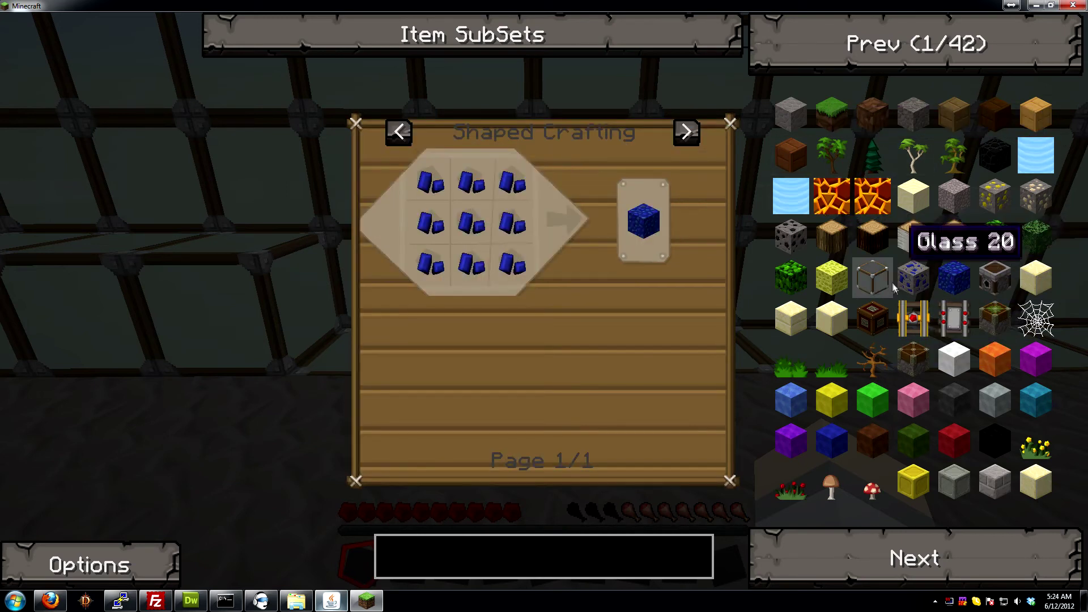
click(867, 429)
scroll(837, 419, down, 6)
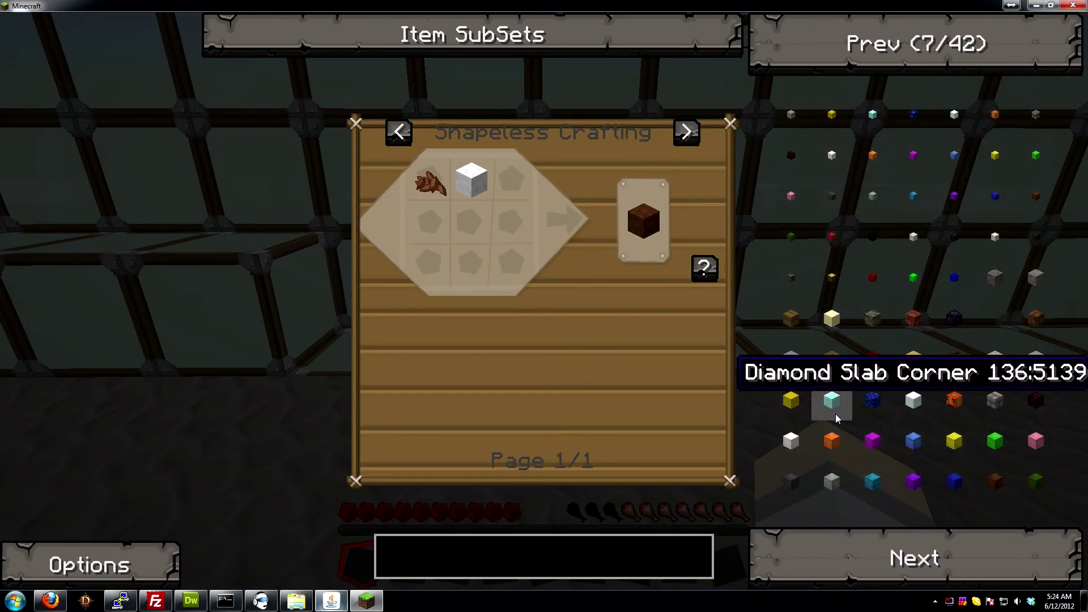
scroll(858, 326, up, 6)
Look up the crafting uses of white wool and wooden planks, including the planks' Microblocks recipe and further Shaped Crafting pages.
right_click(644, 221)
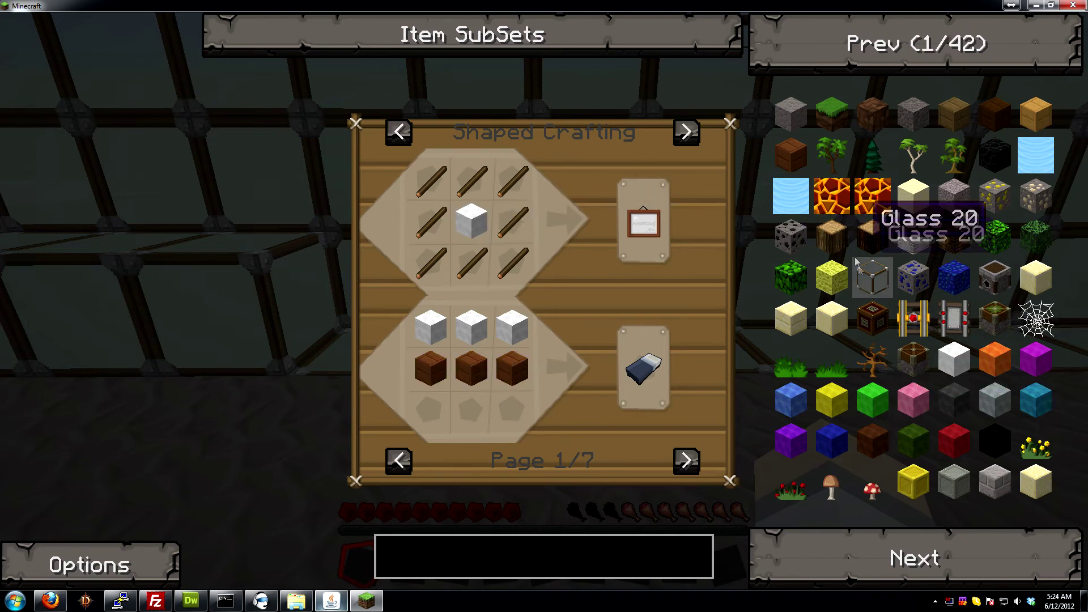
right_click(782, 154)
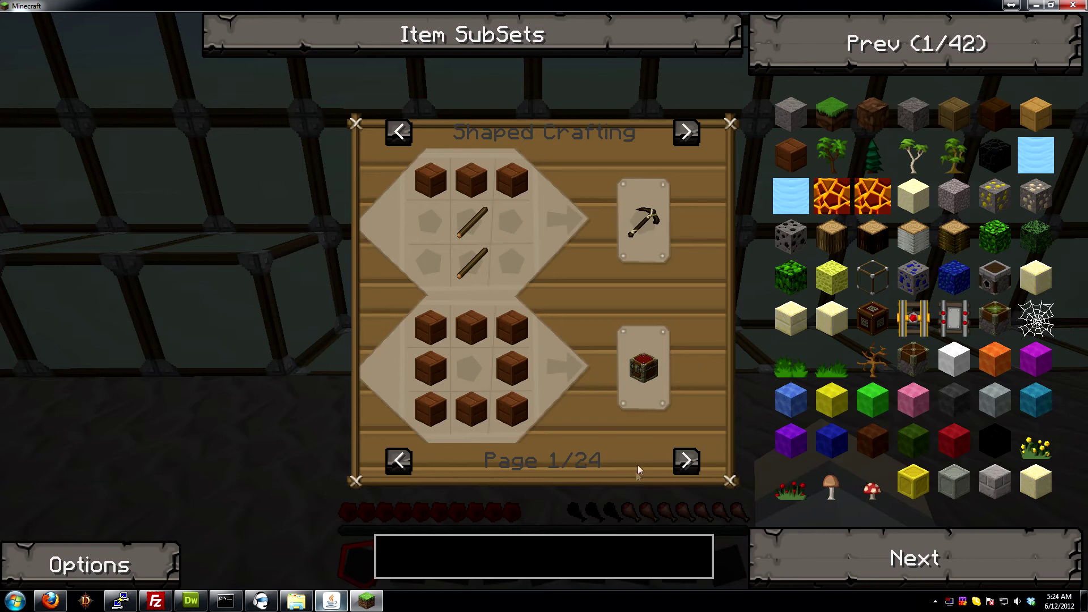
click(686, 132)
click(694, 138)
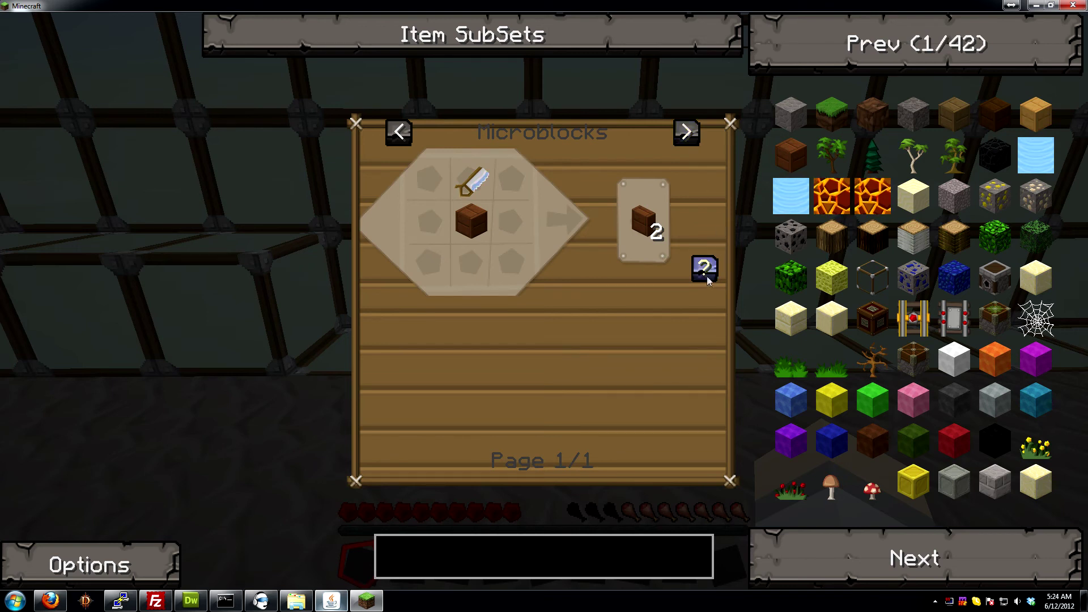
click(694, 138)
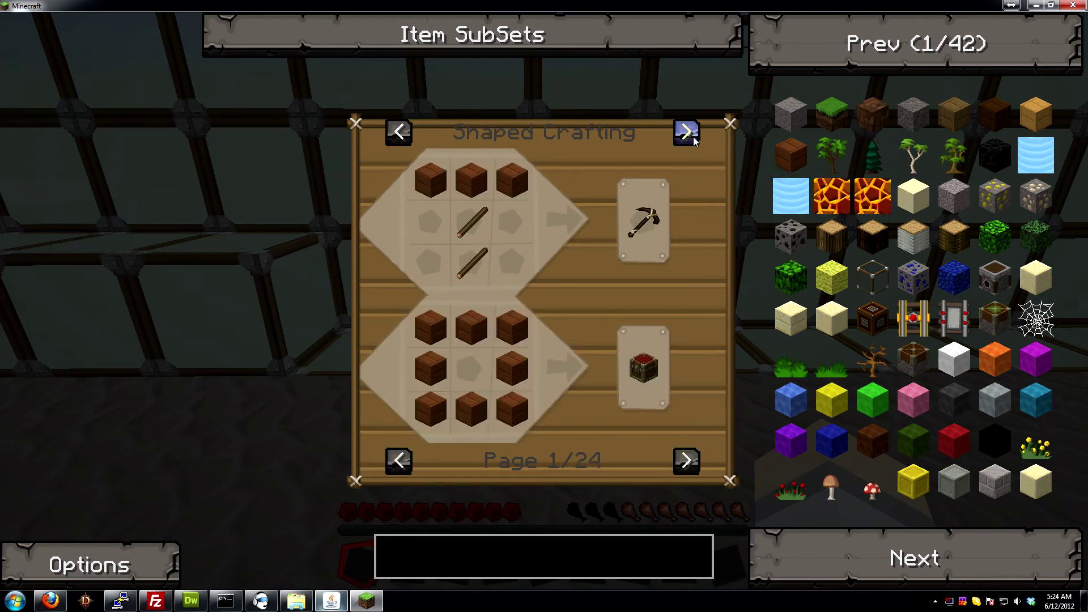
scroll(605, 454, up, 4)
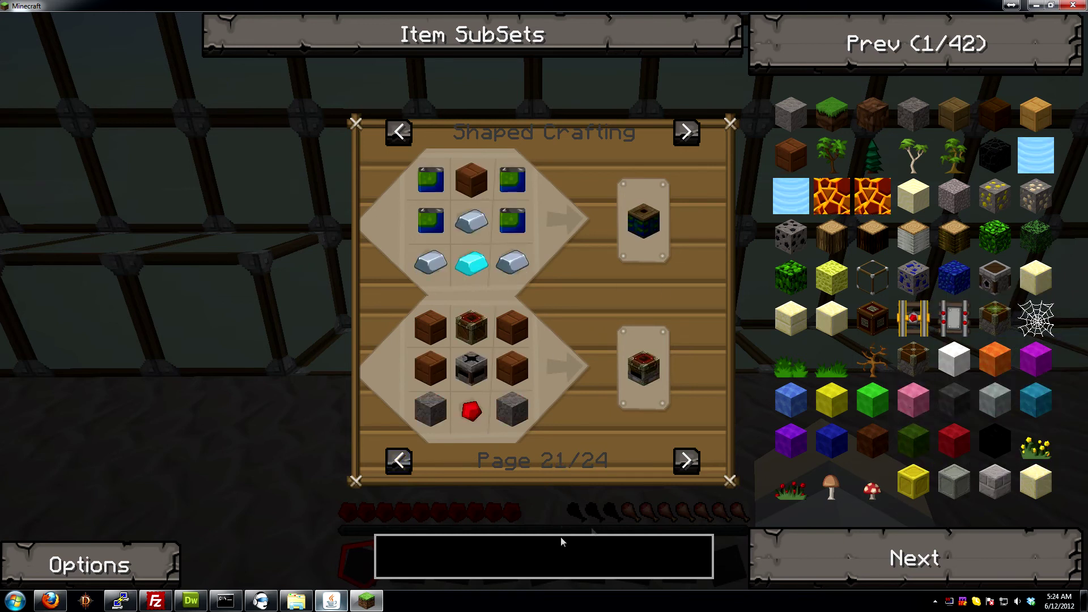
Search the items for "mace", trace the macerator recipe through its circuit, cable and rubber ingredients, and close the inventory.
click(460, 565)
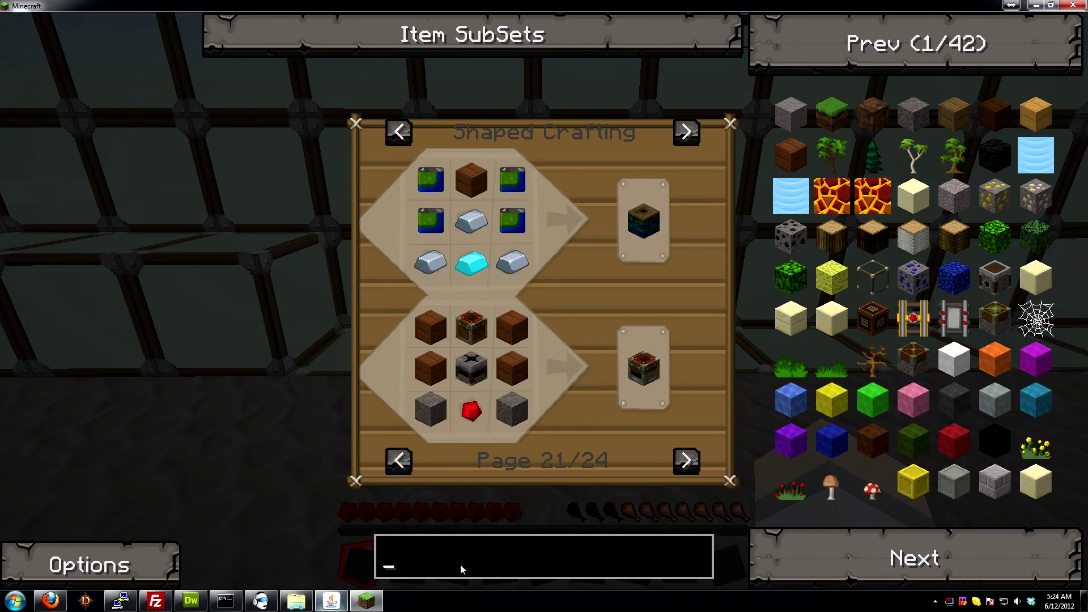
text(mace)
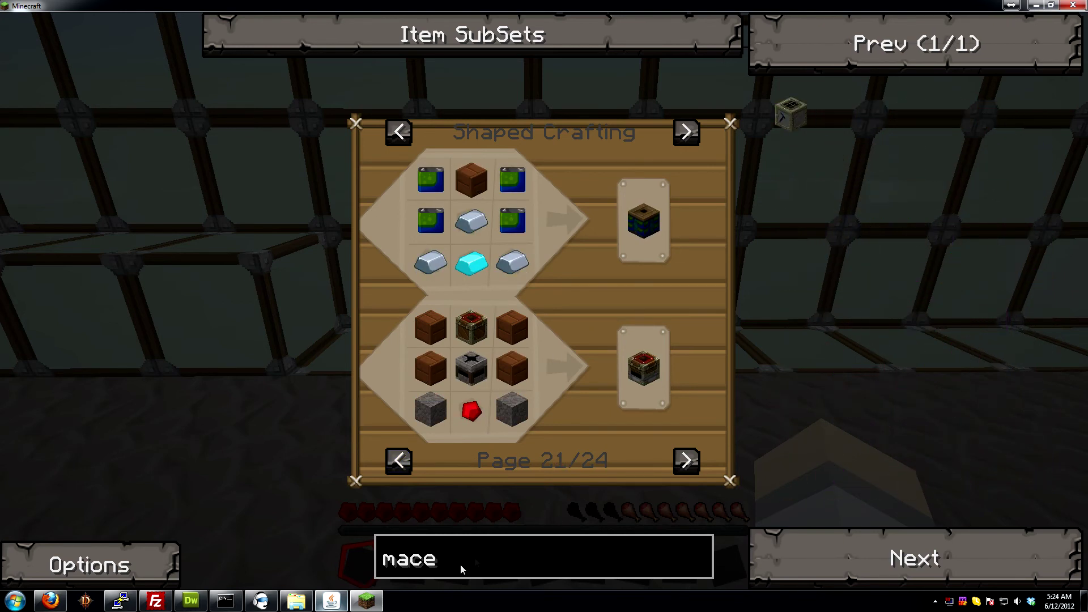
click(804, 116)
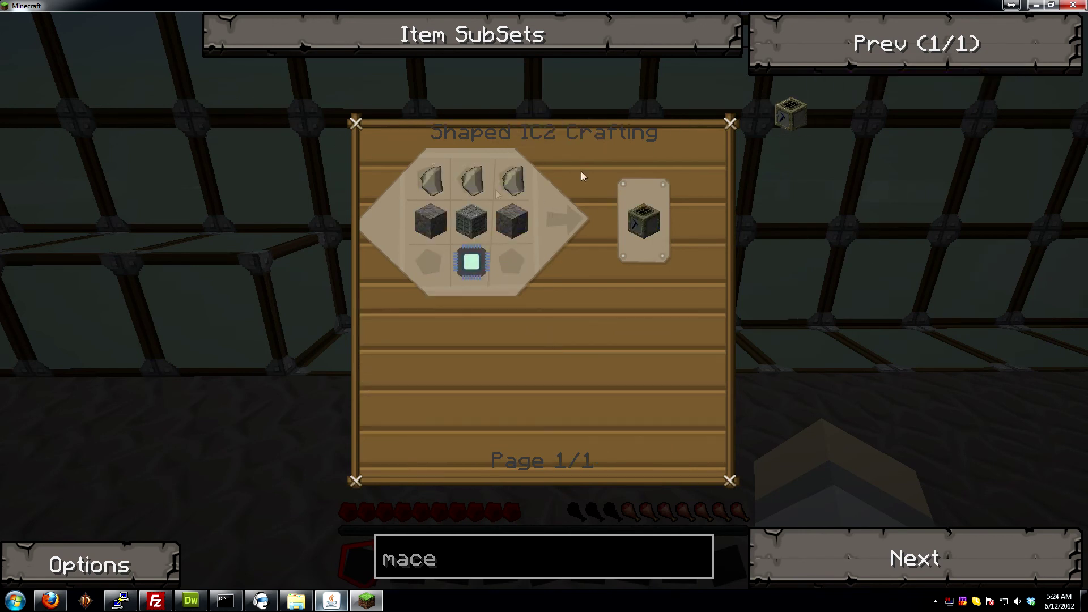
click(471, 264)
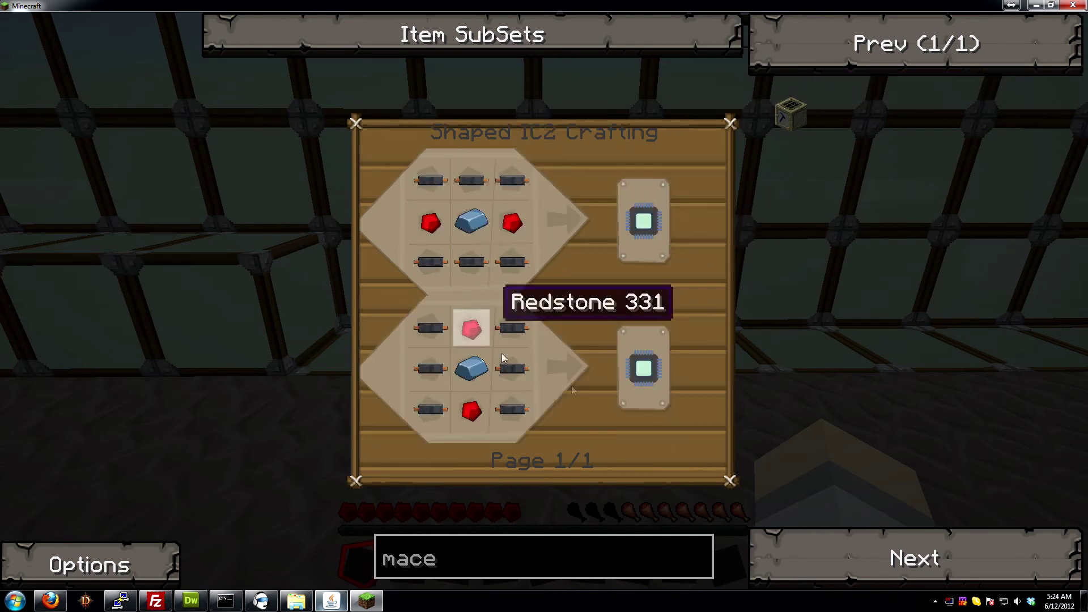
click(462, 176)
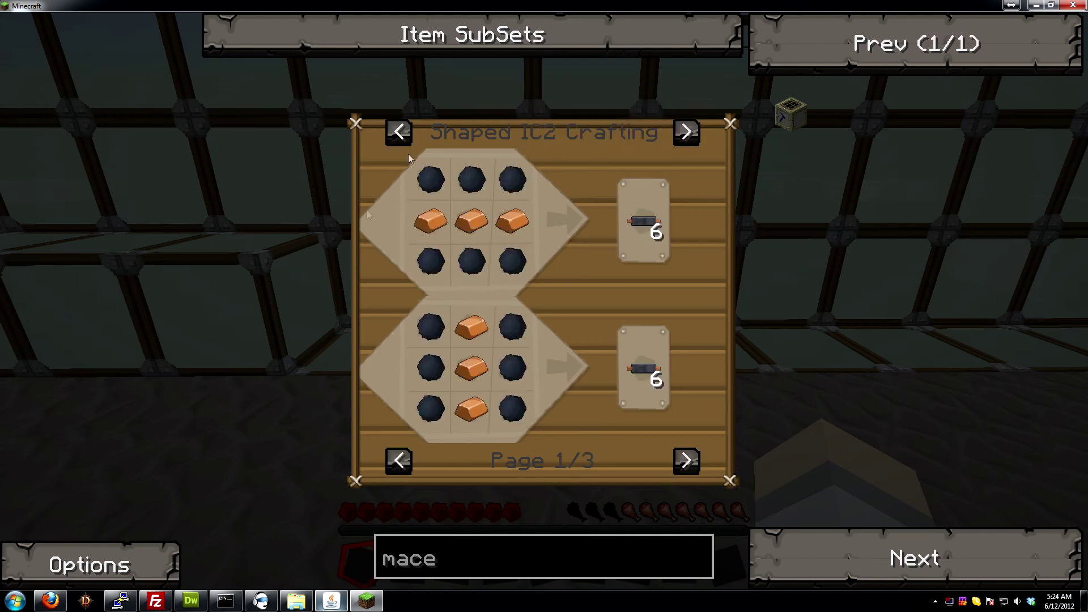
click(451, 183)
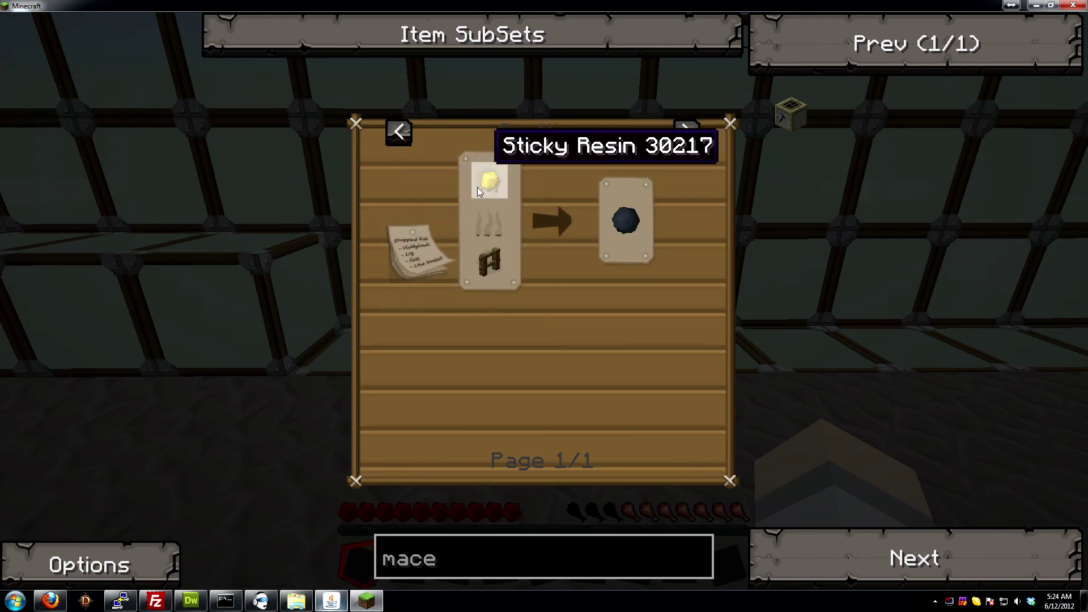
click(480, 185)
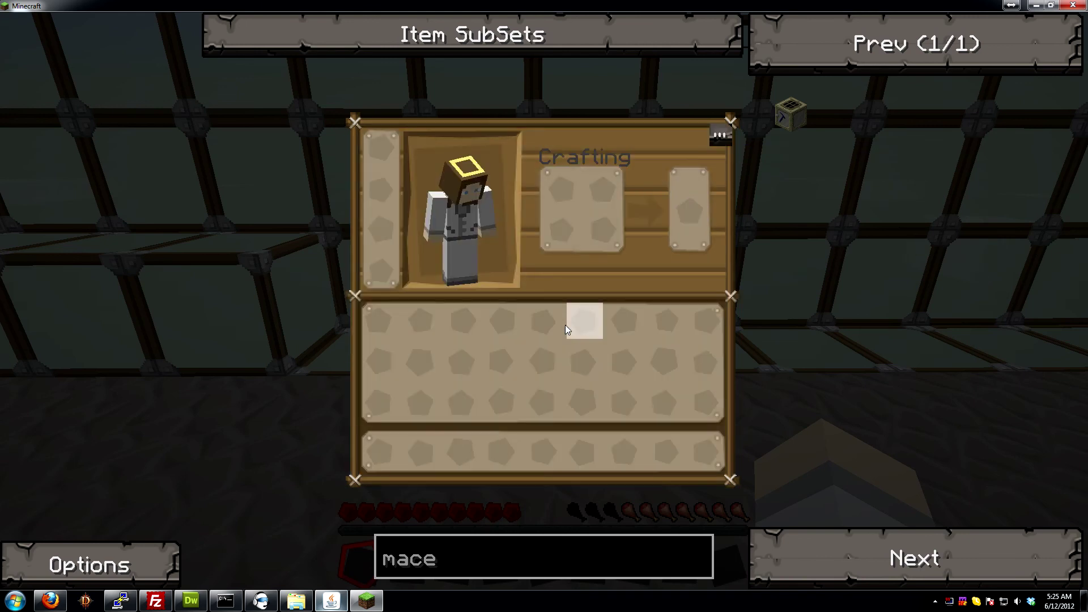
key(Escape)
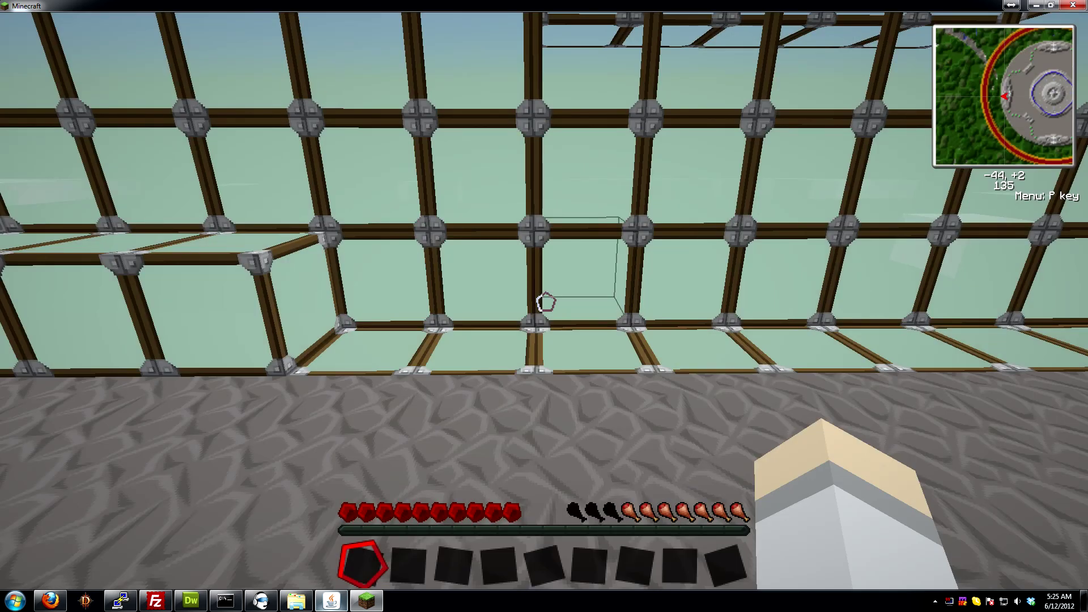